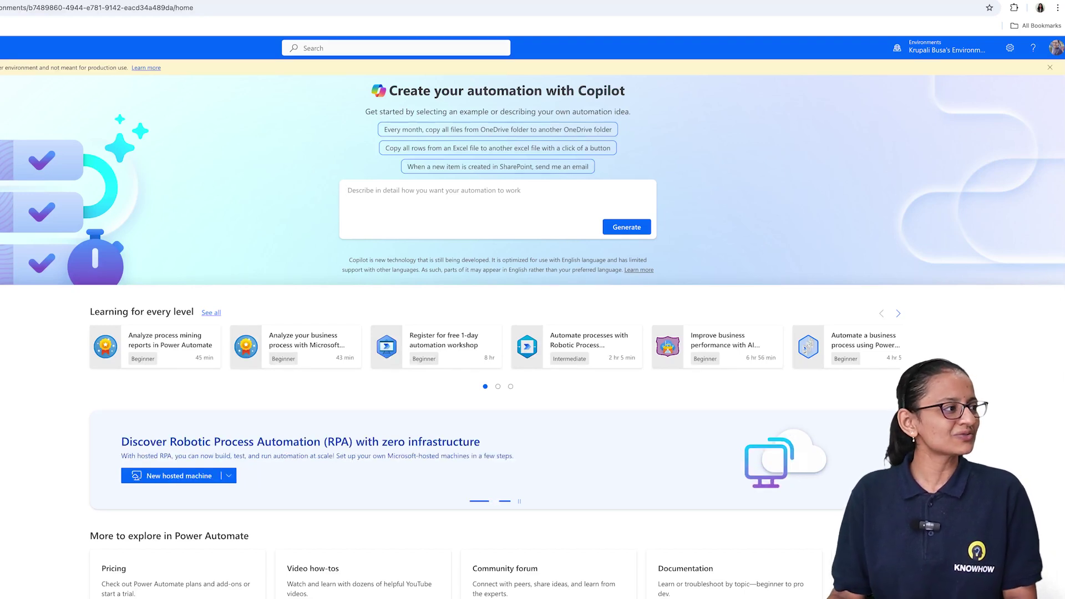
Step: Start building a scheduled cloud flow from blank and name it "Export DATA CSV"
left_click(31, 109)
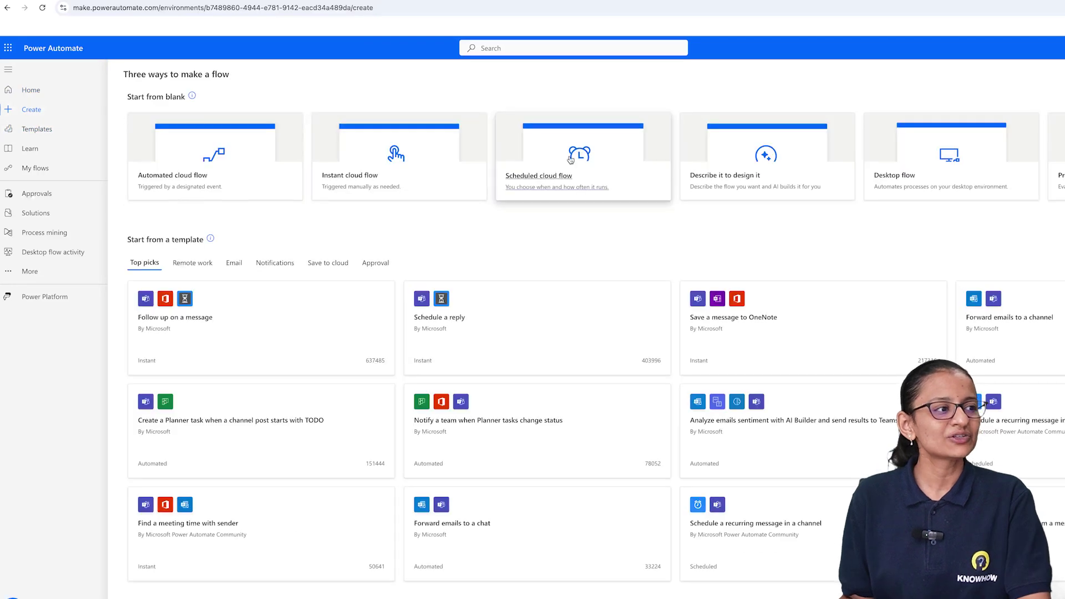
left_click(593, 163)
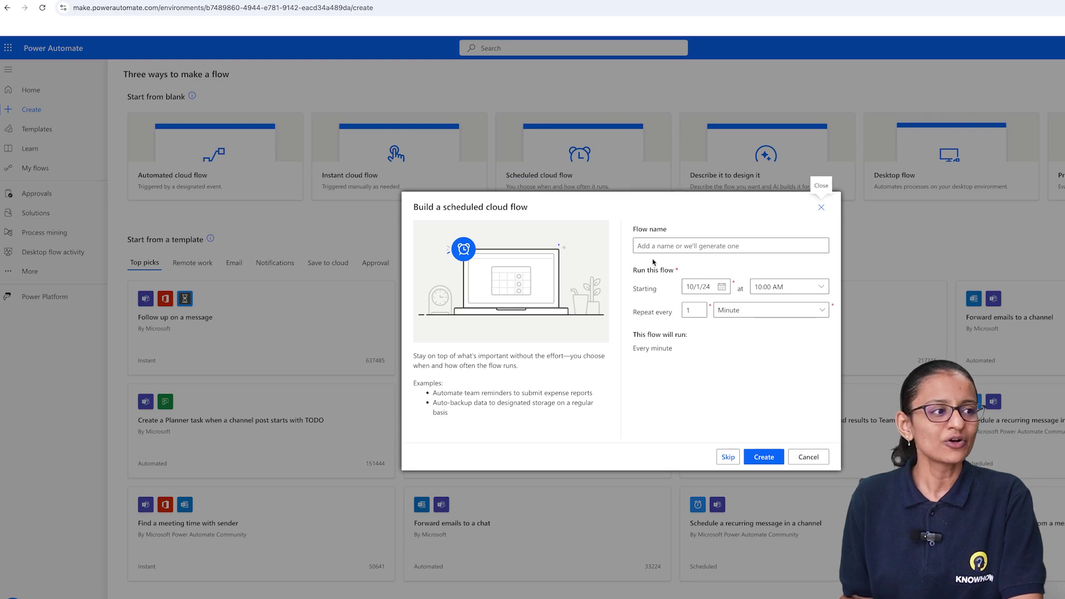
left_click(671, 250)
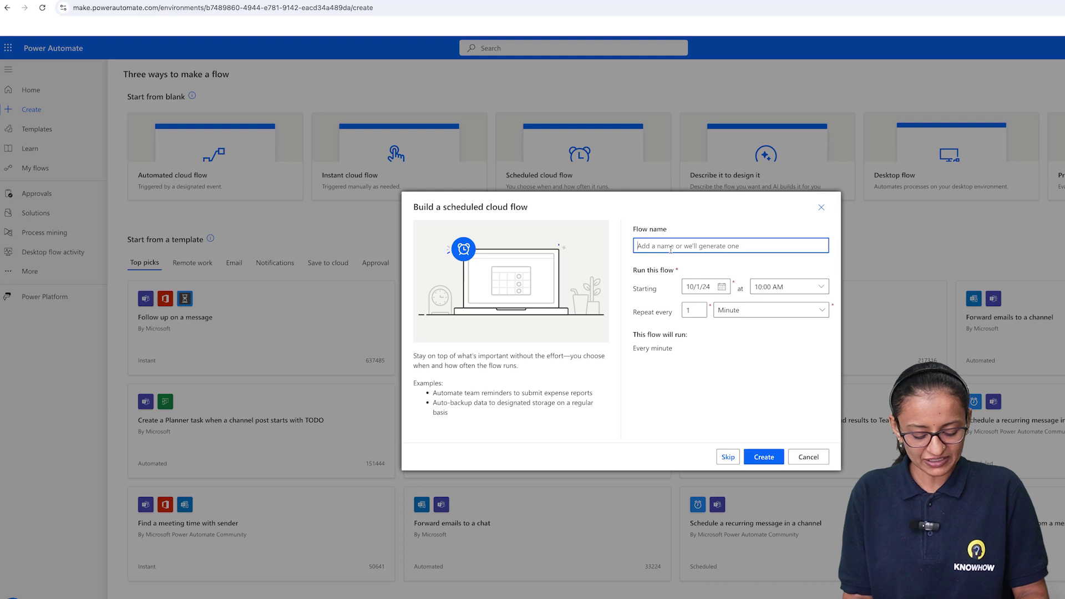
type("Ex")
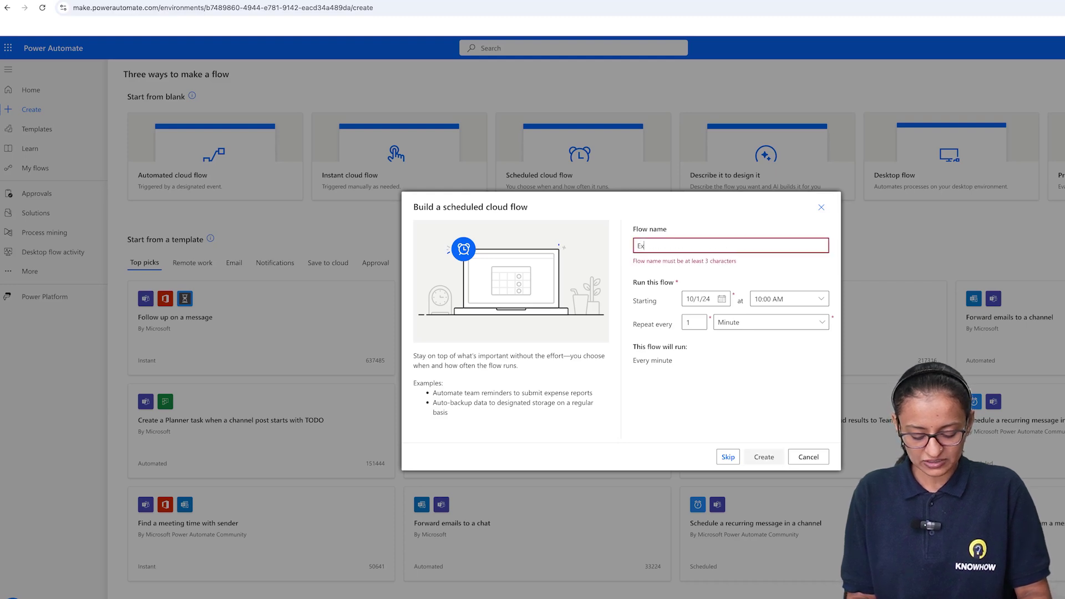
type("port DATA ")
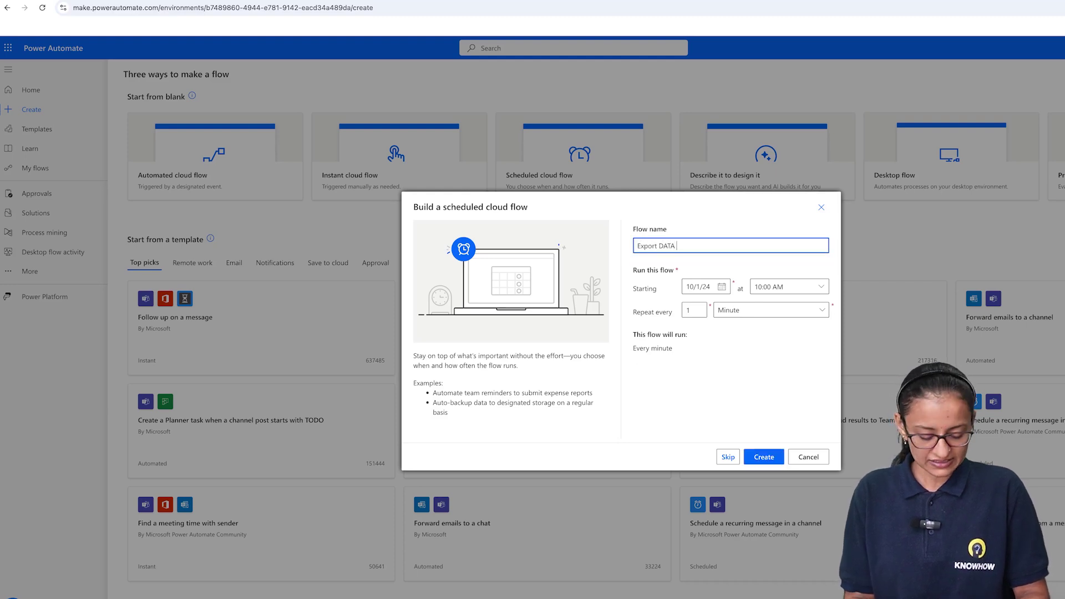
type("CSV")
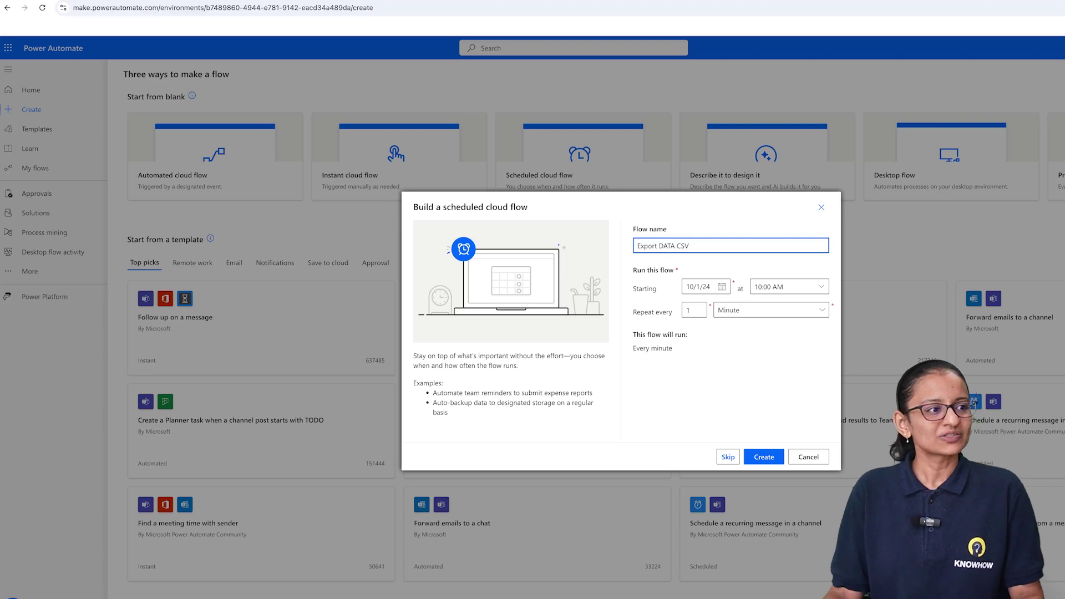
Step: Set the flow to start on 10/1/24 at 07:00 AM and repeat by week
left_click(721, 287)
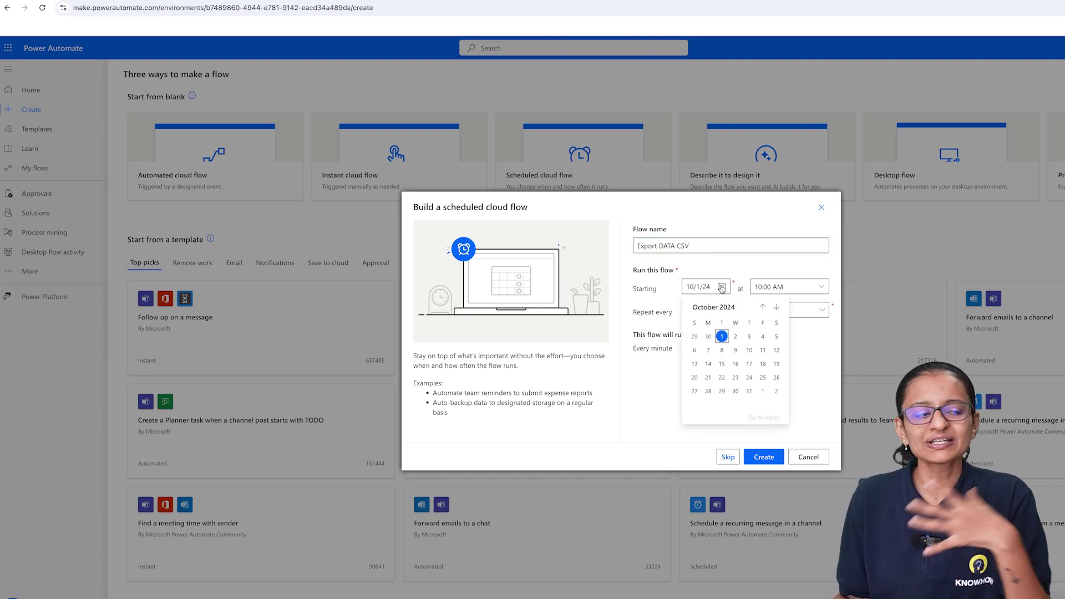
left_click(719, 337)
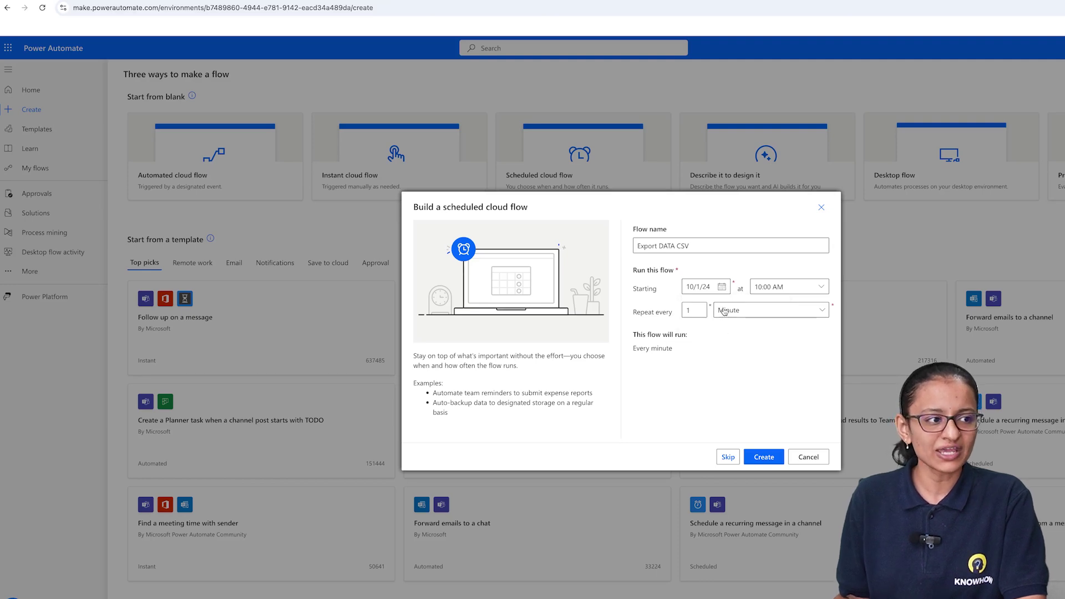
left_click(821, 288)
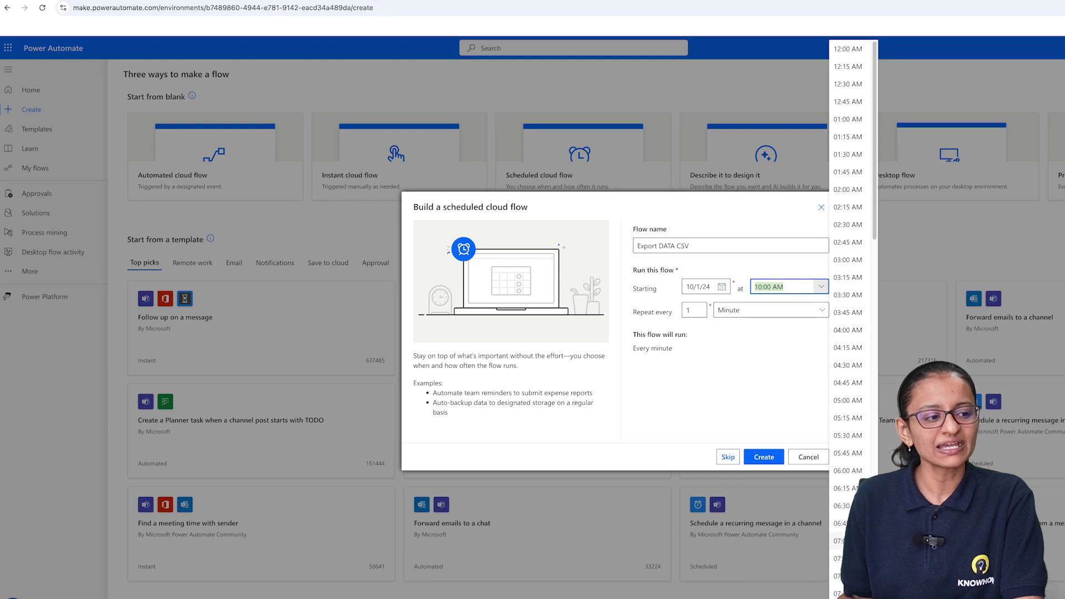
left_click(854, 540)
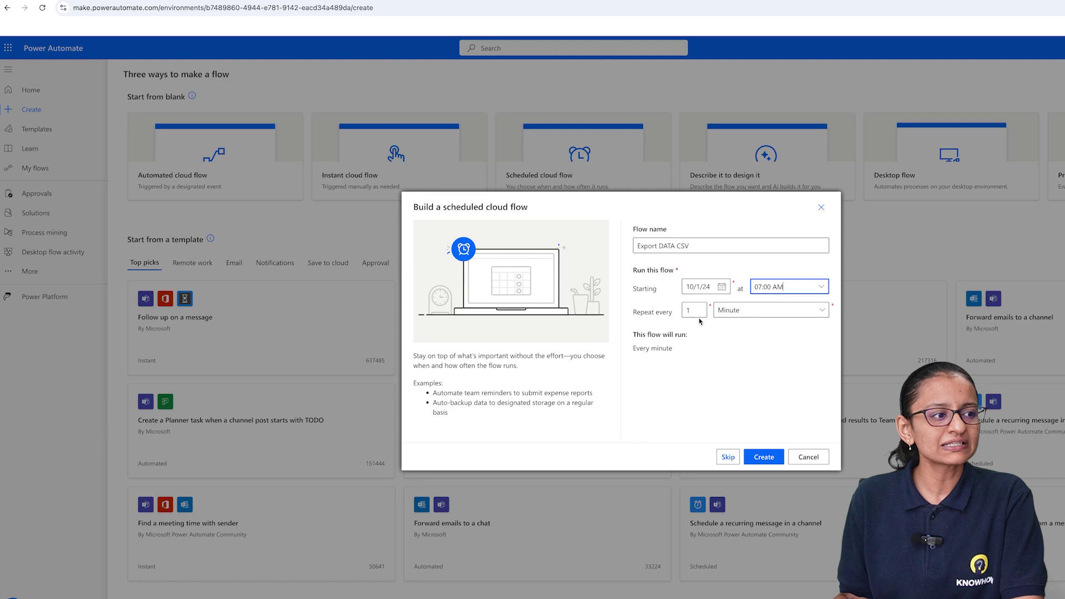
left_click(742, 312)
left_click(741, 313)
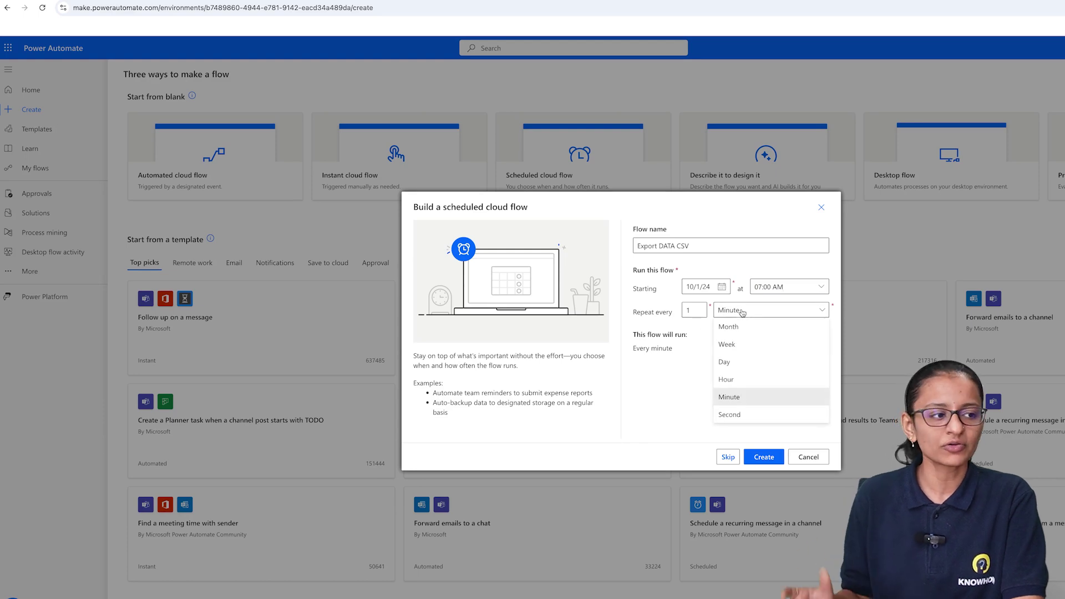
left_click(724, 345)
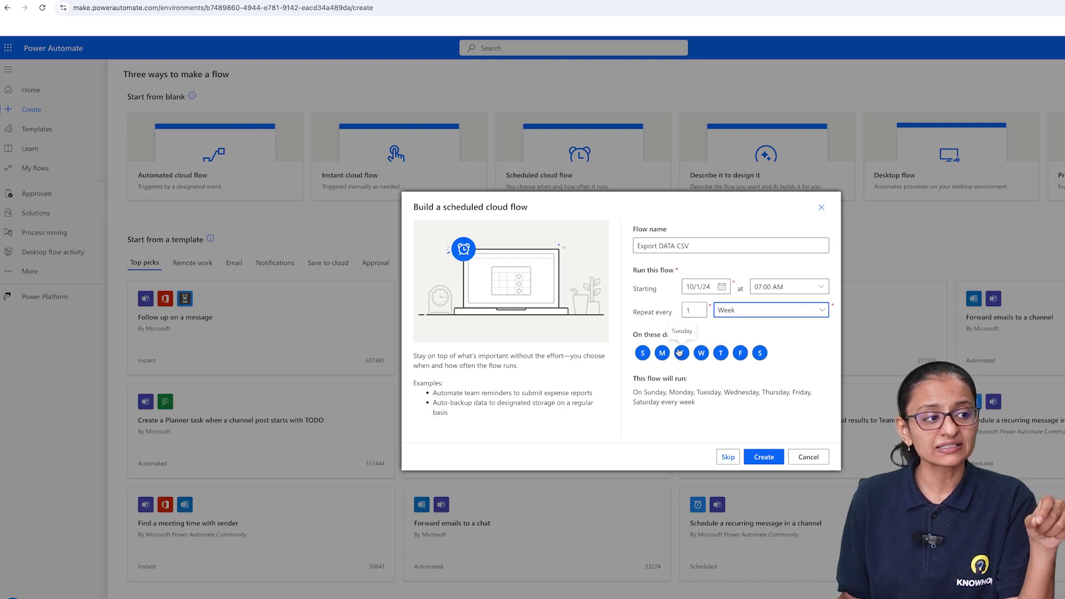
Step: Limit the weekly run days to Sunday only and create the flow
left_click(642, 353)
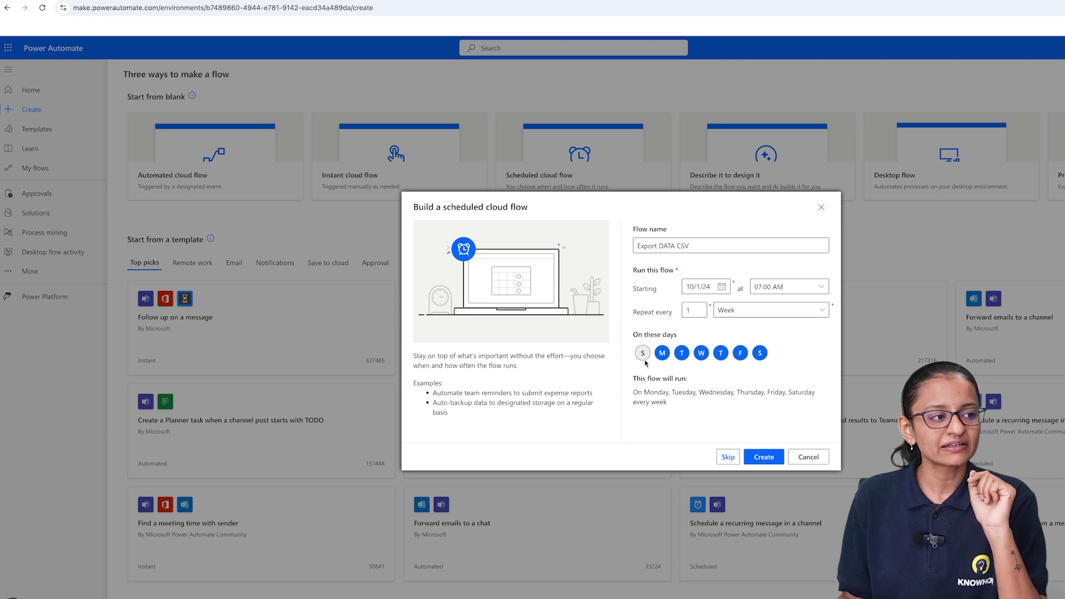
left_click(662, 355)
left_click(681, 355)
left_click(701, 353)
left_click(721, 354)
left_click(739, 354)
left_click(759, 353)
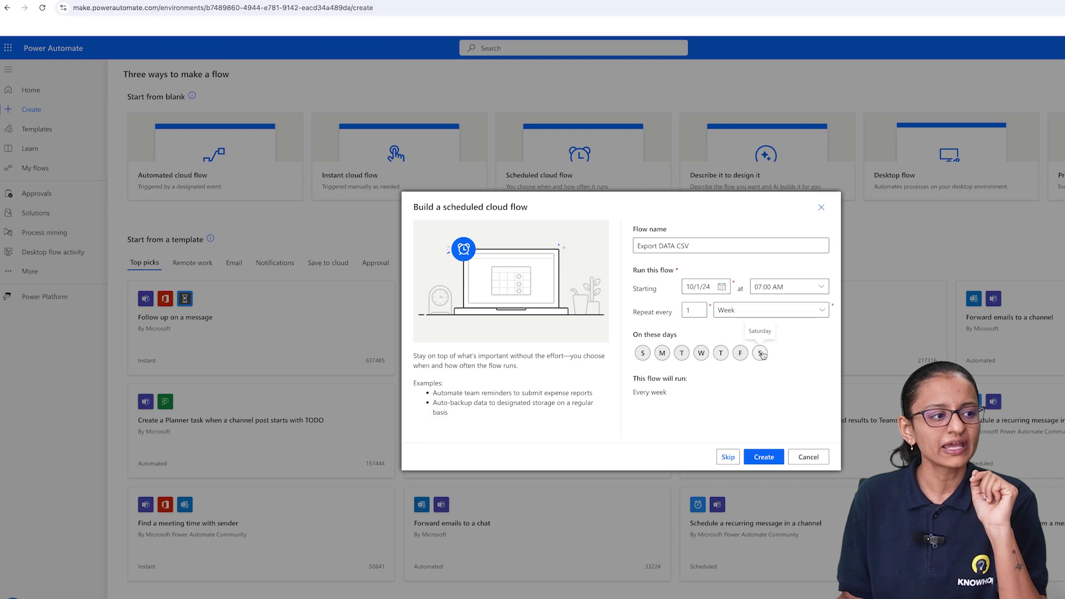
left_click(642, 353)
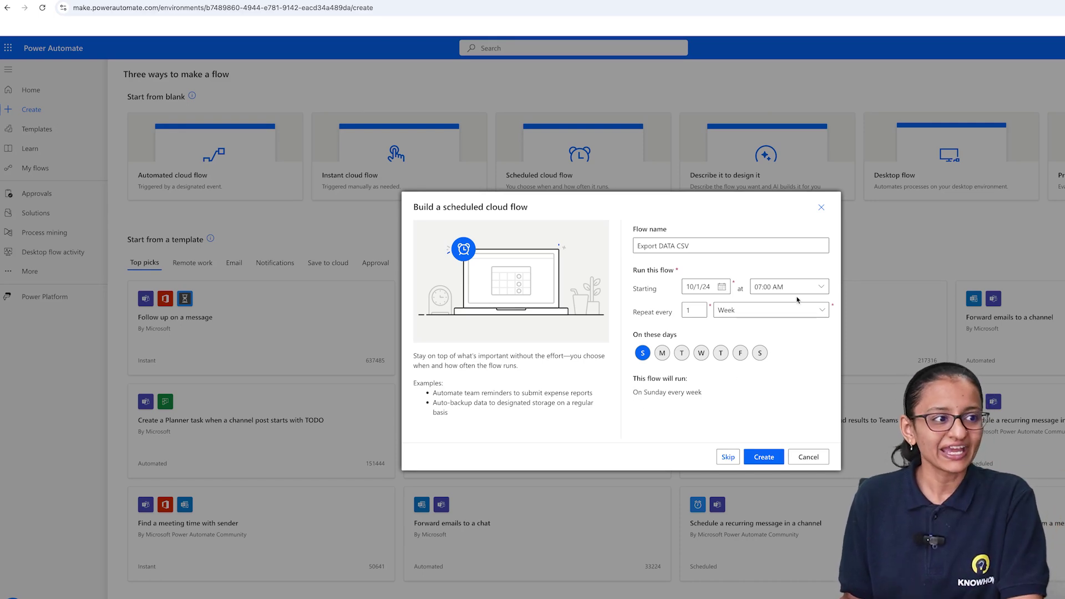
left_click(754, 459)
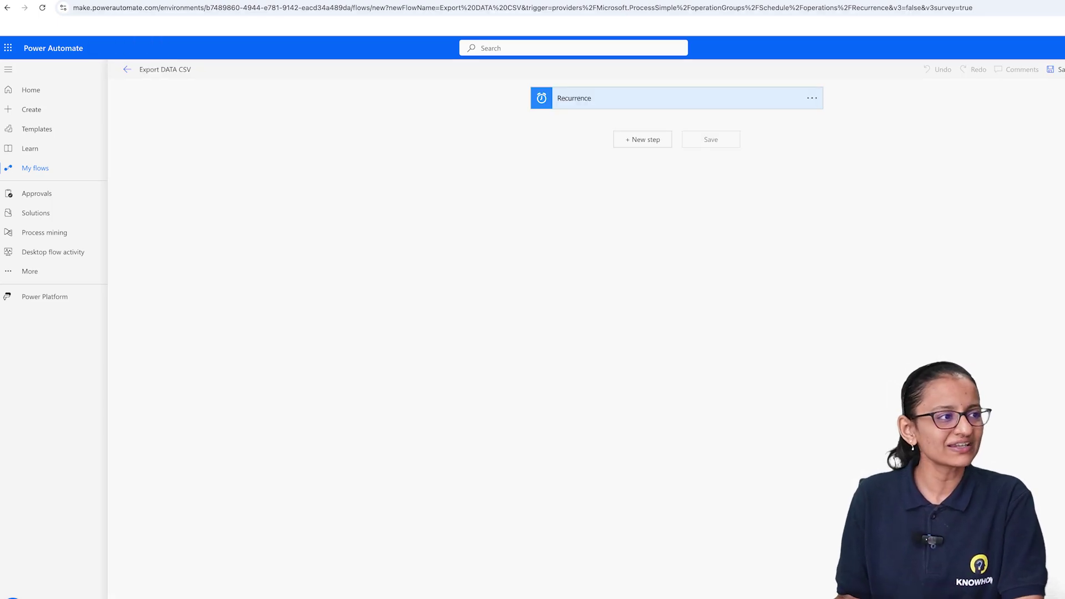
Step: Open the Recurrence trigger for editing and expand its advanced options
left_click(650, 102)
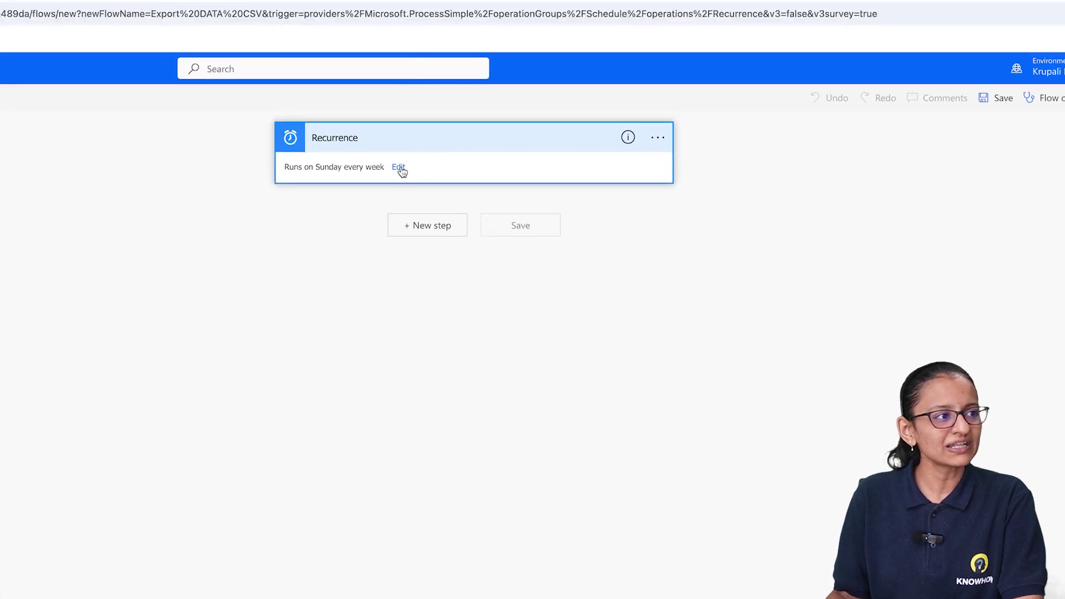
left_click(399, 167)
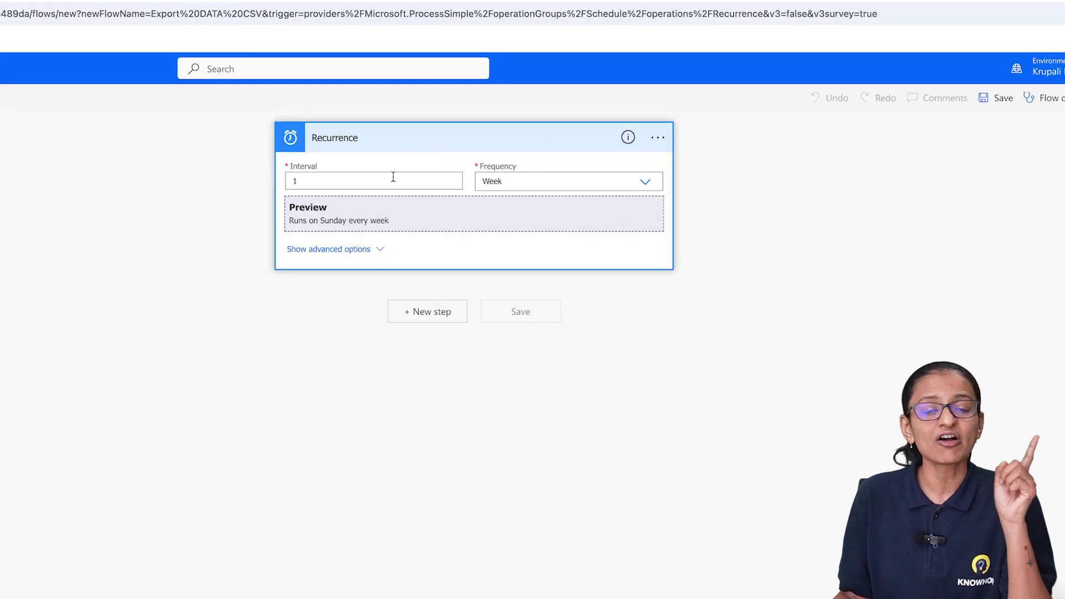
left_click(361, 254)
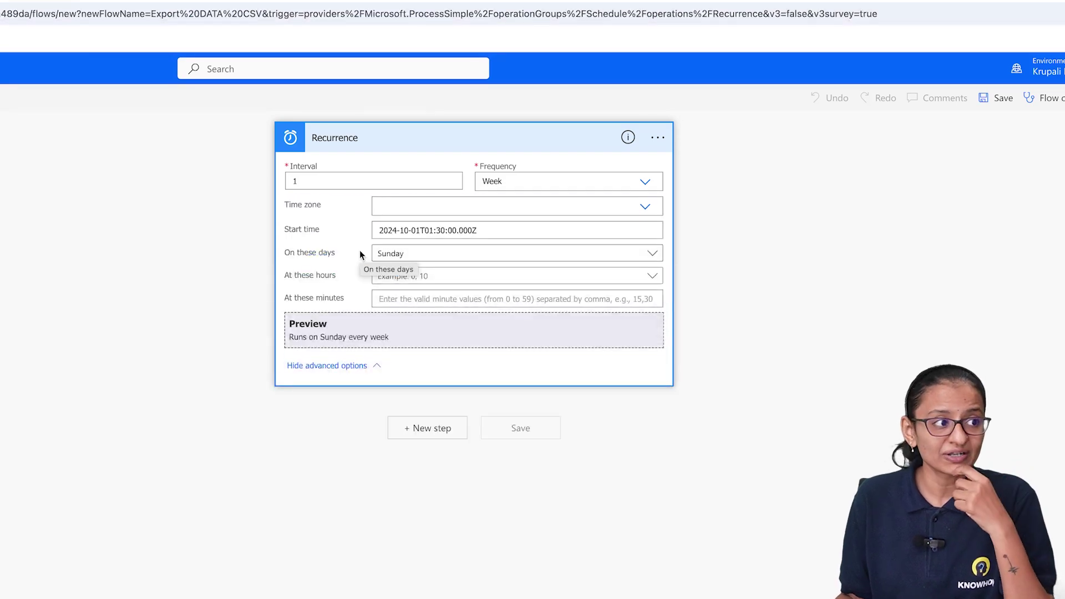
Step: Set the Recurrence time zone to (UTC-05:00) Indiana (East)
left_click(410, 205)
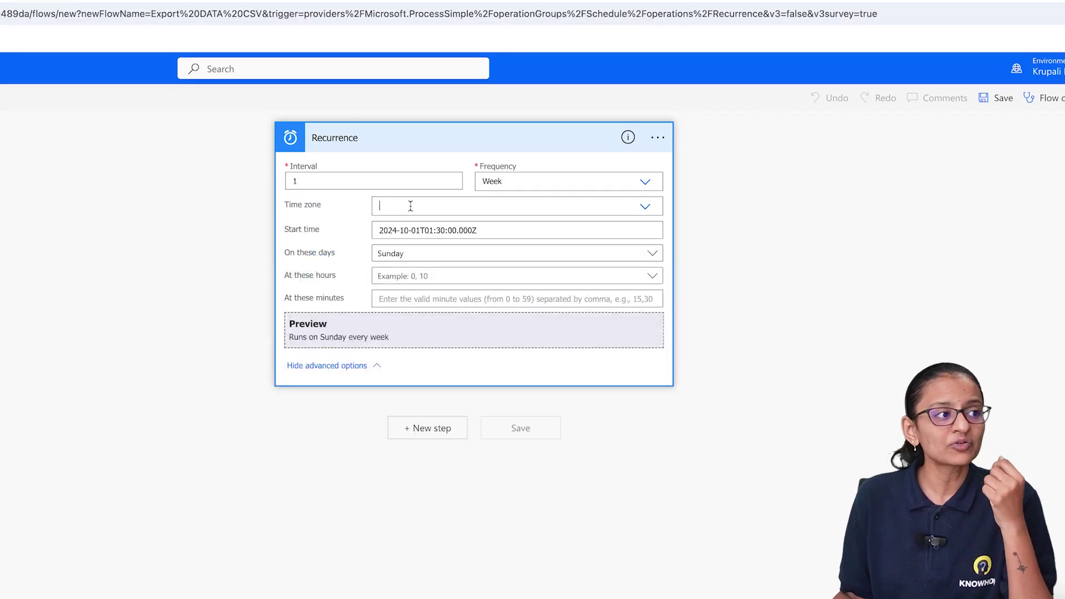
scroll(433, 371, "down", 4)
scroll(433, 370, "down", 3)
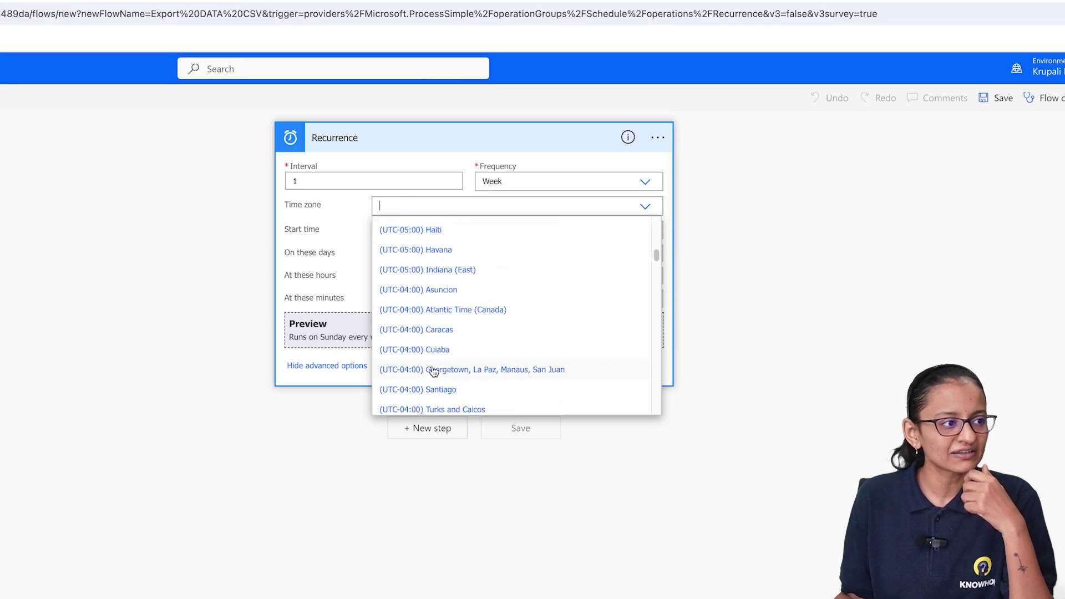
left_click(439, 271)
Step: Set the Recurrence time zone to (UTC-05:00) Eastern Time (US & Canada)
left_click(458, 207)
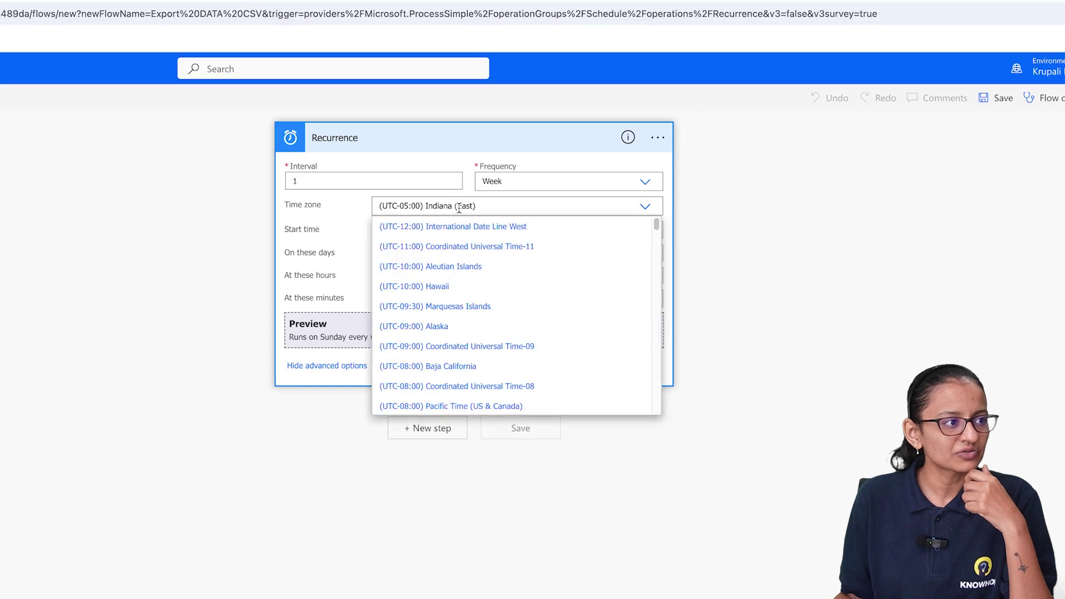
scroll(434, 336, "down", 4)
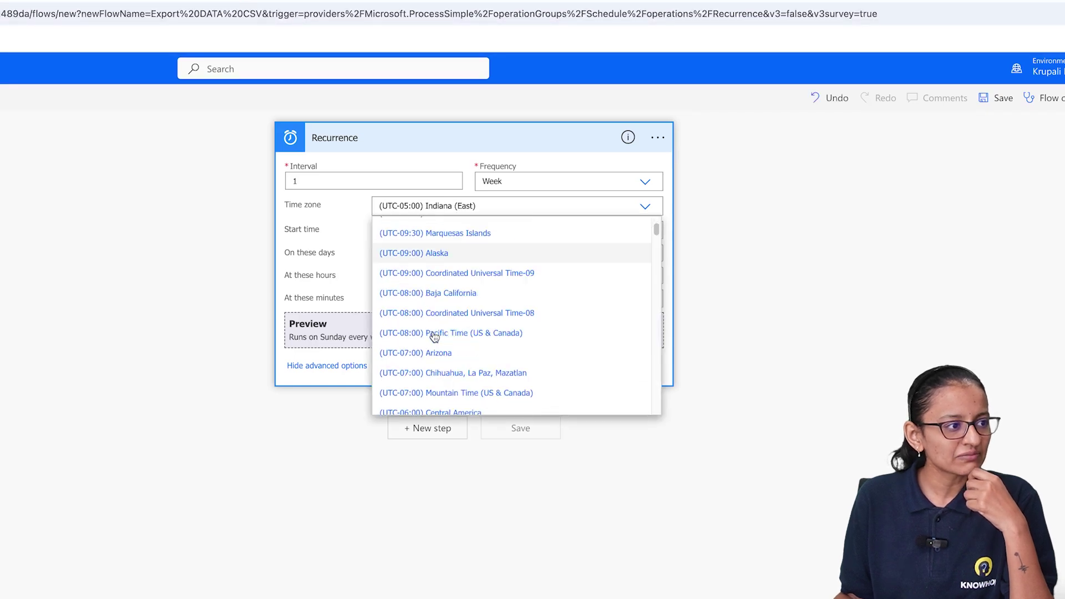
scroll(434, 337, "down", 1)
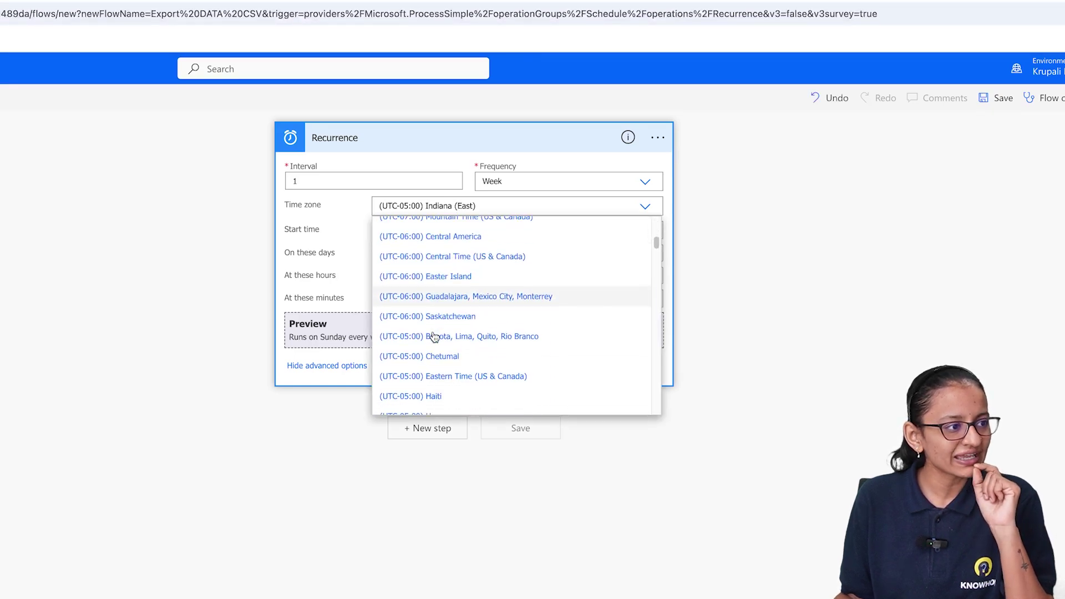
scroll(435, 343, "down", 4)
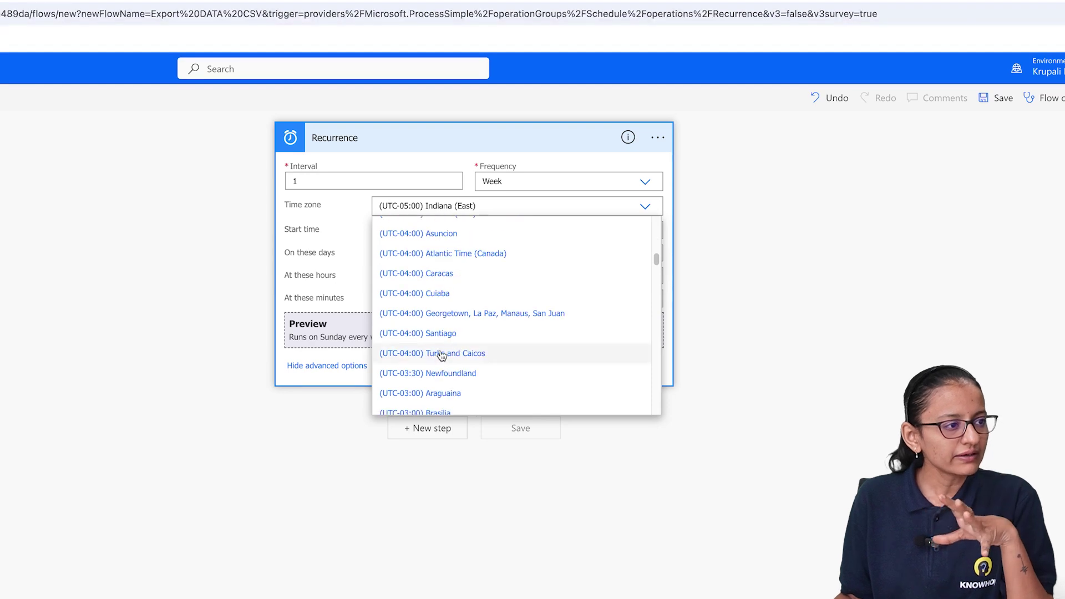
scroll(435, 331, "up", 3)
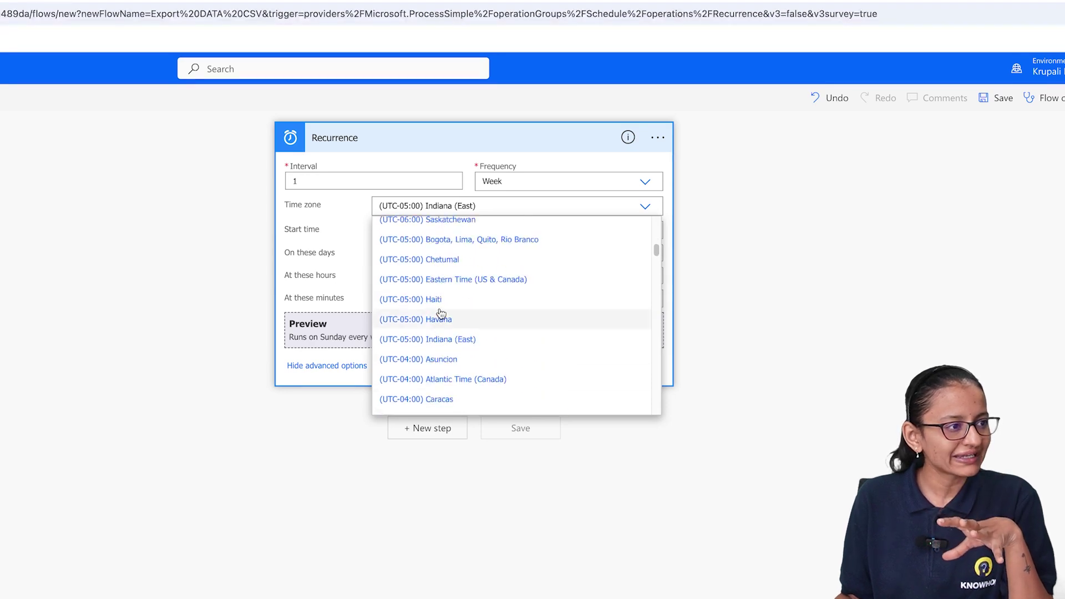
left_click(452, 282)
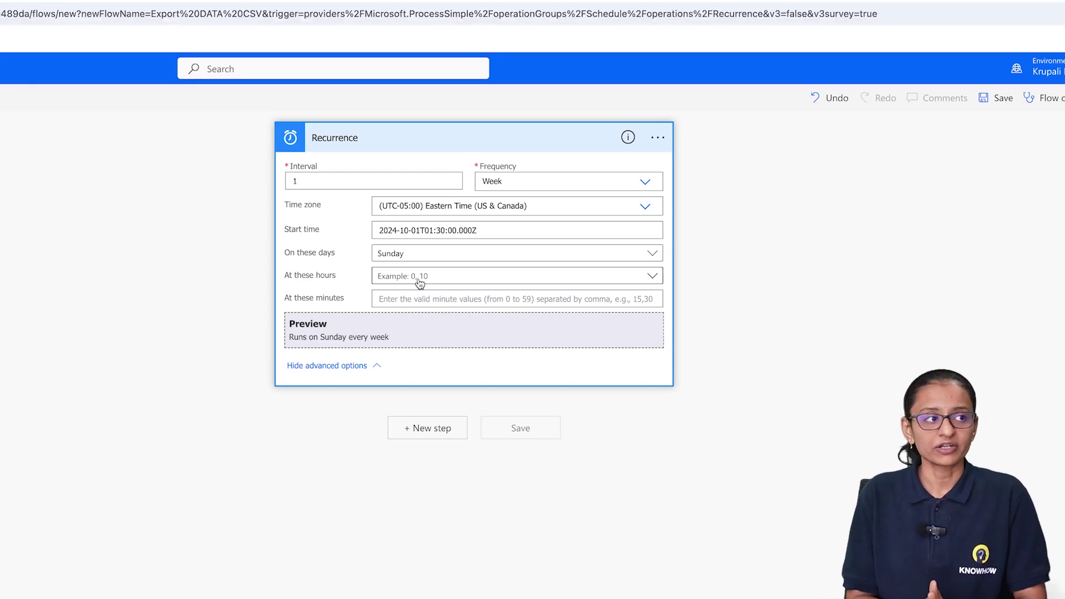
Step: Check the employee records in the source list, and add a SharePoint Get items action after the Recurrence trigger
left_click(300, 1)
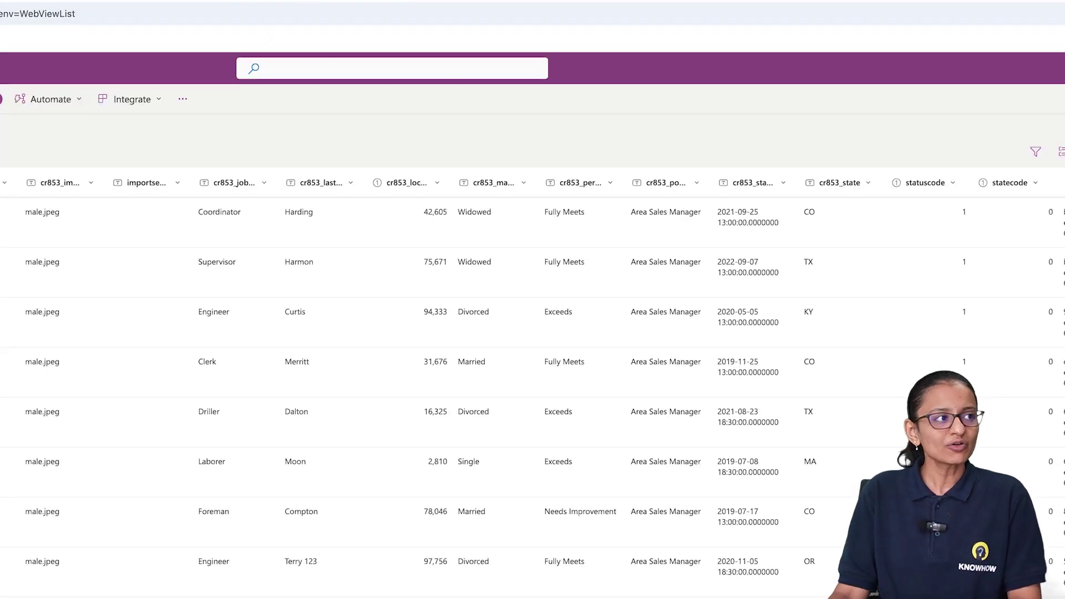
left_click(177, 1)
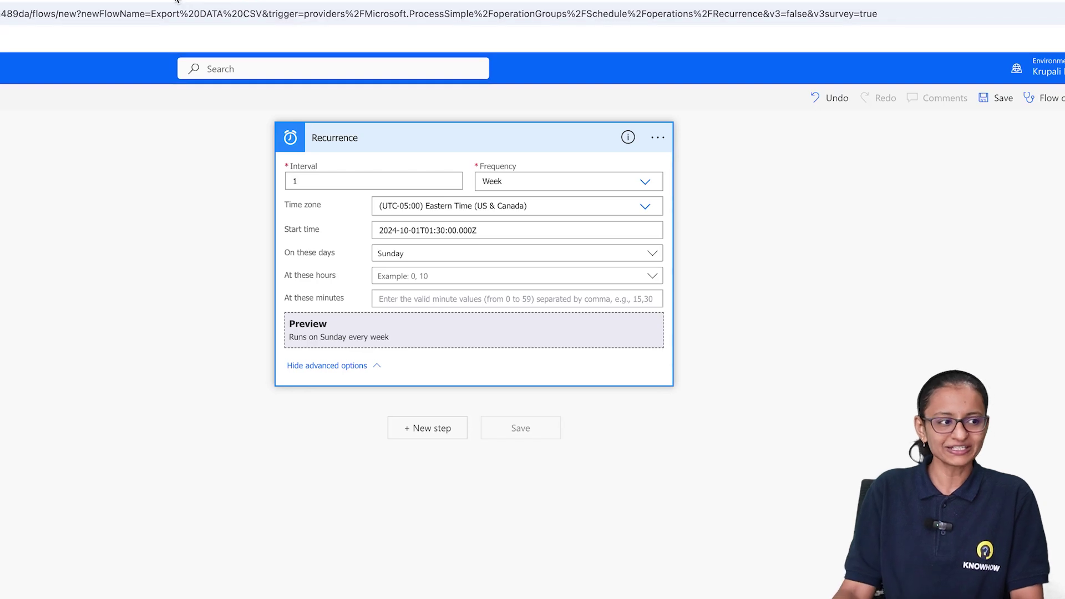
left_click(439, 434)
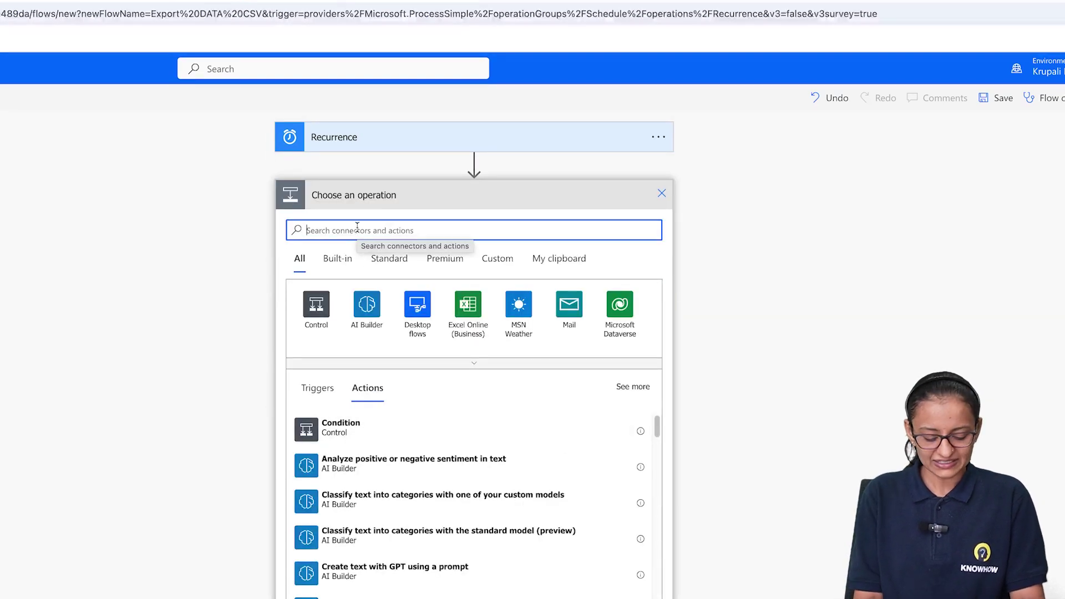
type("get items")
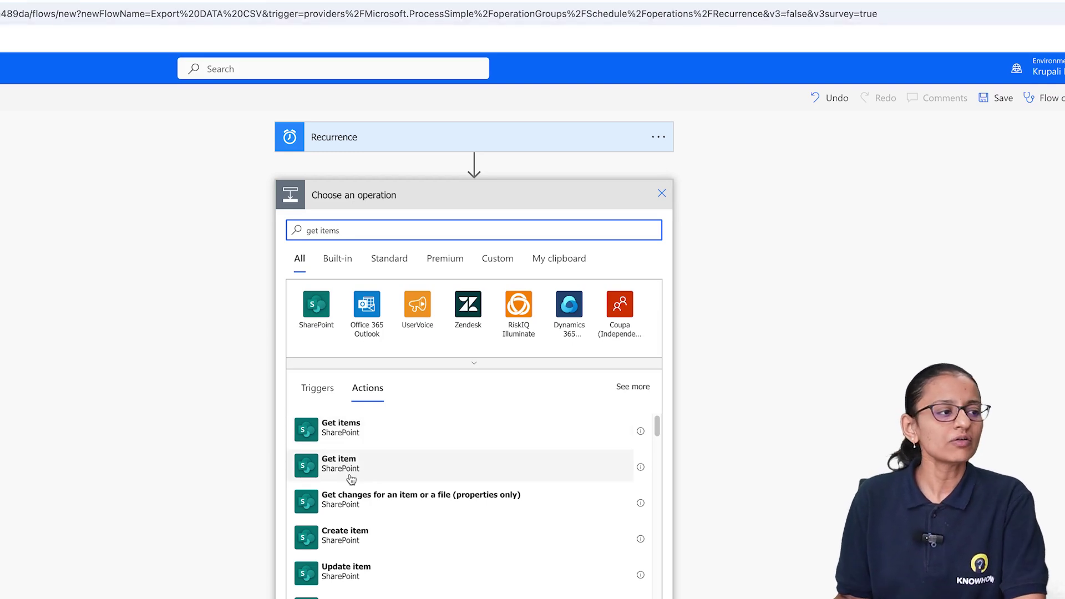
left_click(352, 426)
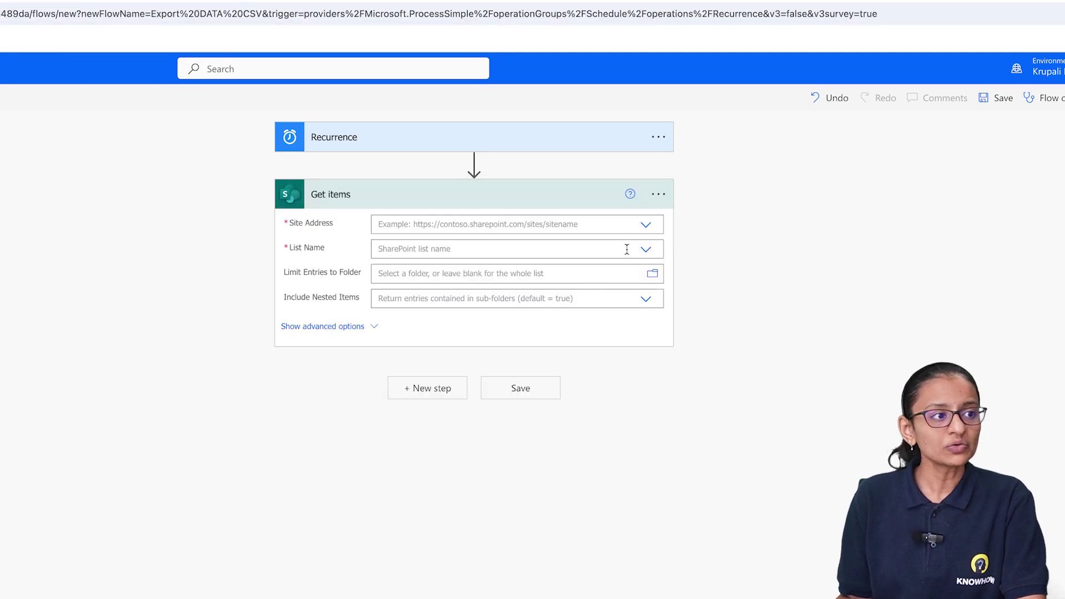
Step: Point Get items to the KnowHow (Personal) site and its EmployeeData_info list, and review the action's advanced options
left_click(646, 225)
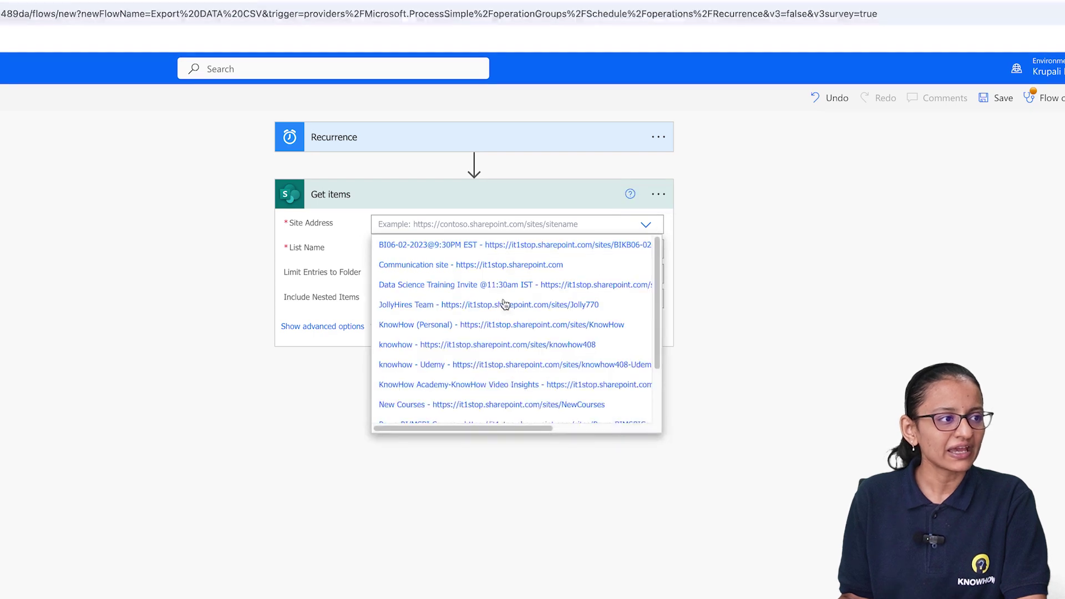
left_click(443, 327)
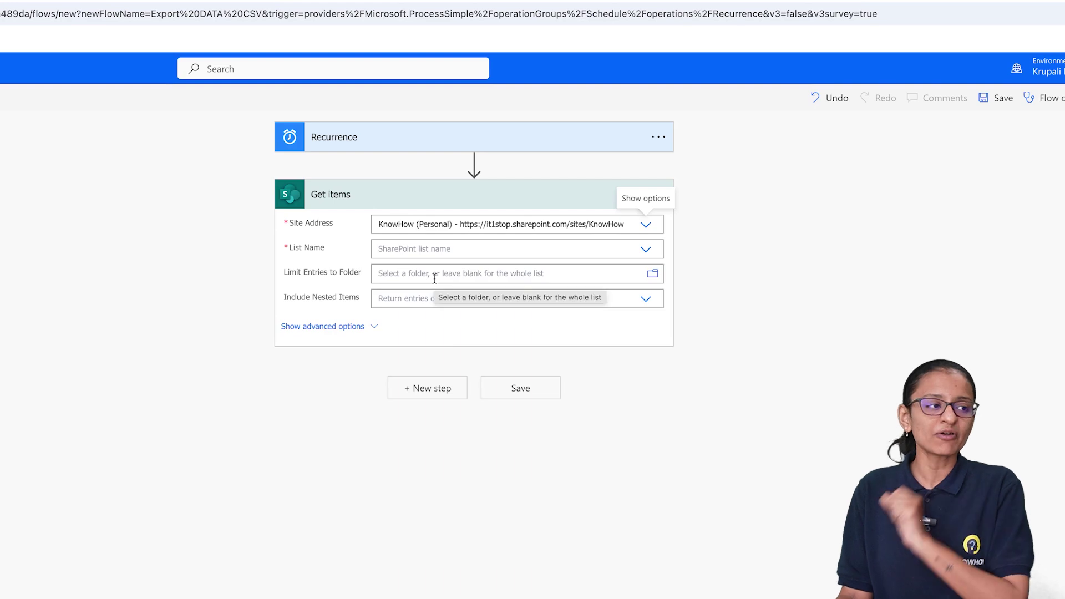
left_click(645, 251)
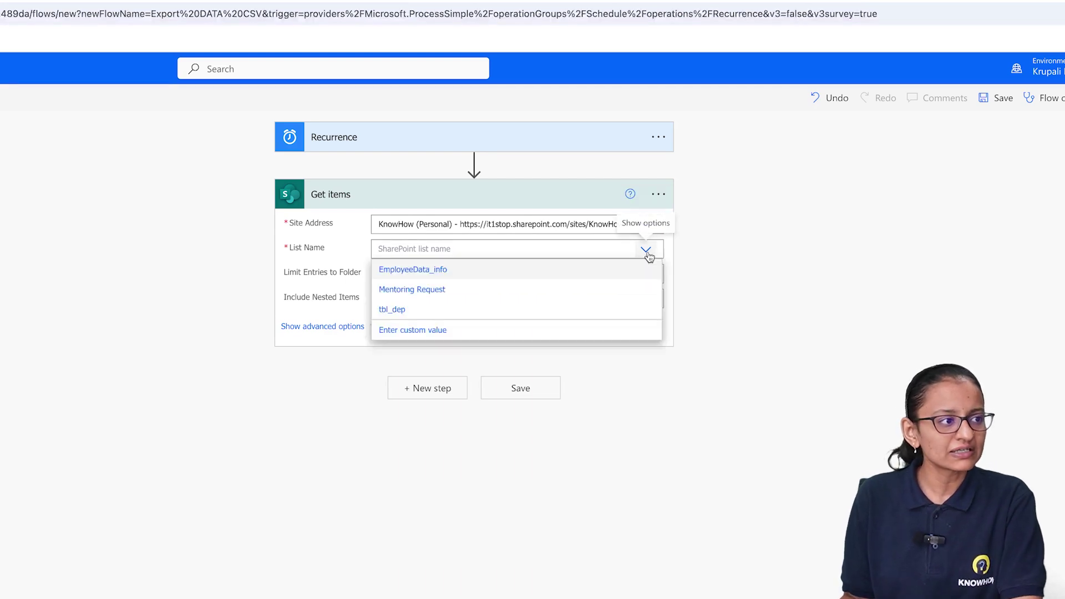
left_click(440, 272)
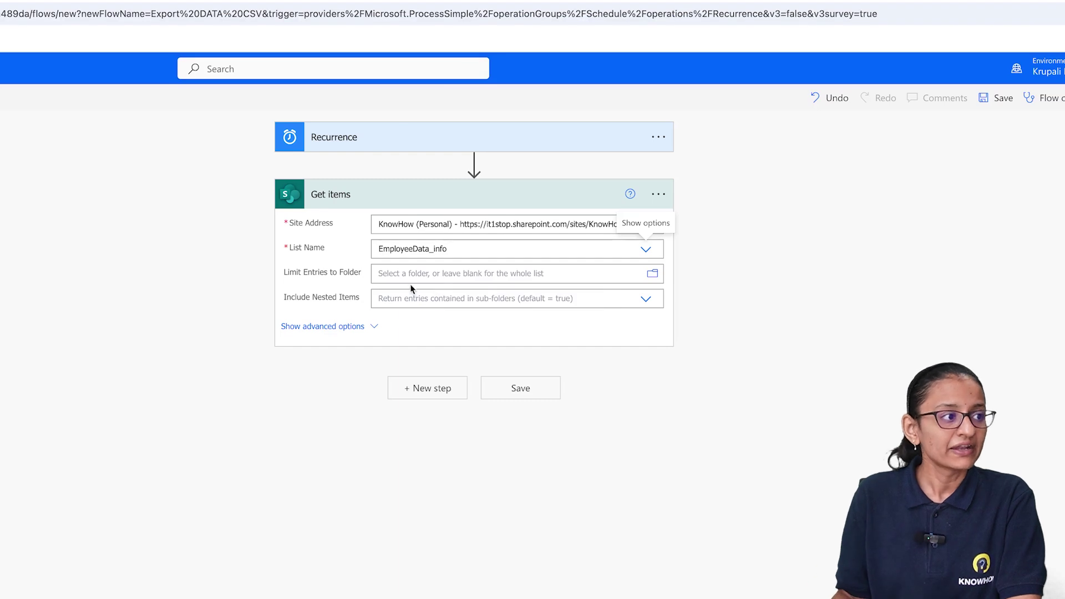
left_click(344, 331)
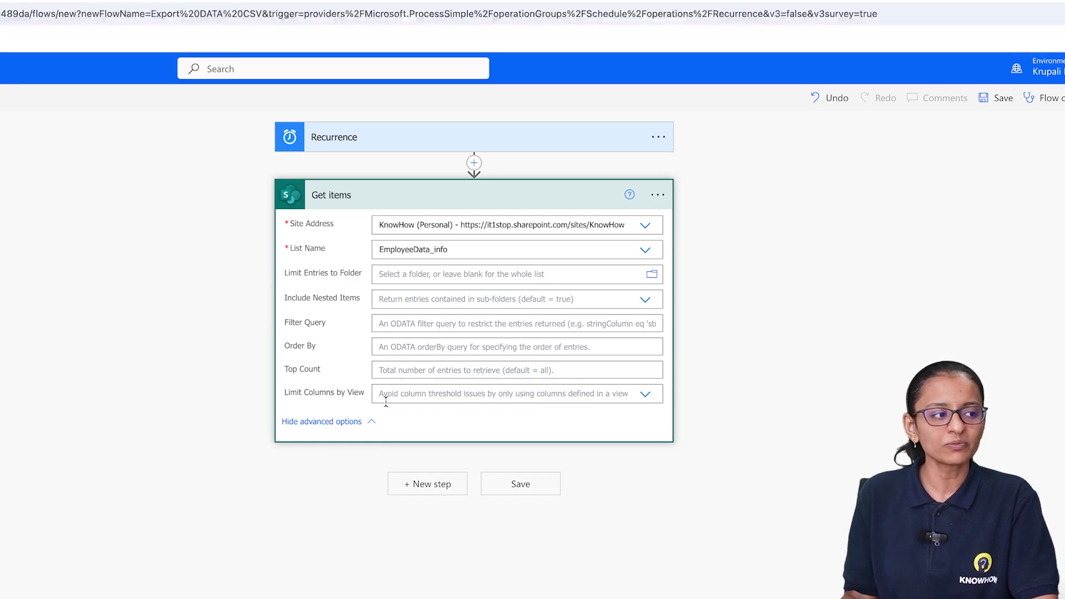
left_click(334, 423)
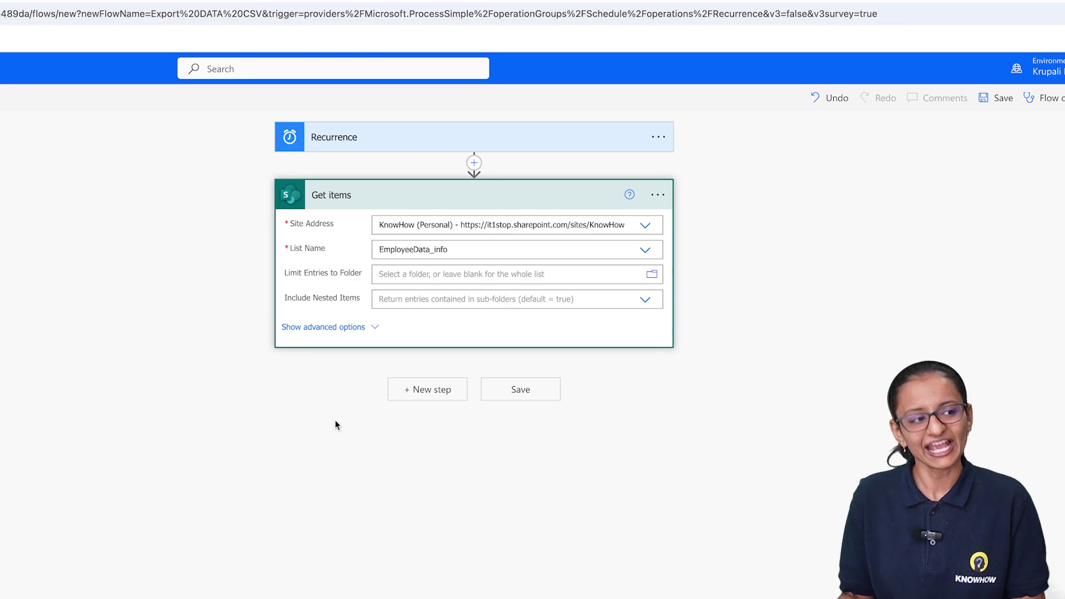
Step: Add a Data Operation Create CSV table action after Get items, using the Get items value as its From input
left_click(420, 398)
type("create csv")
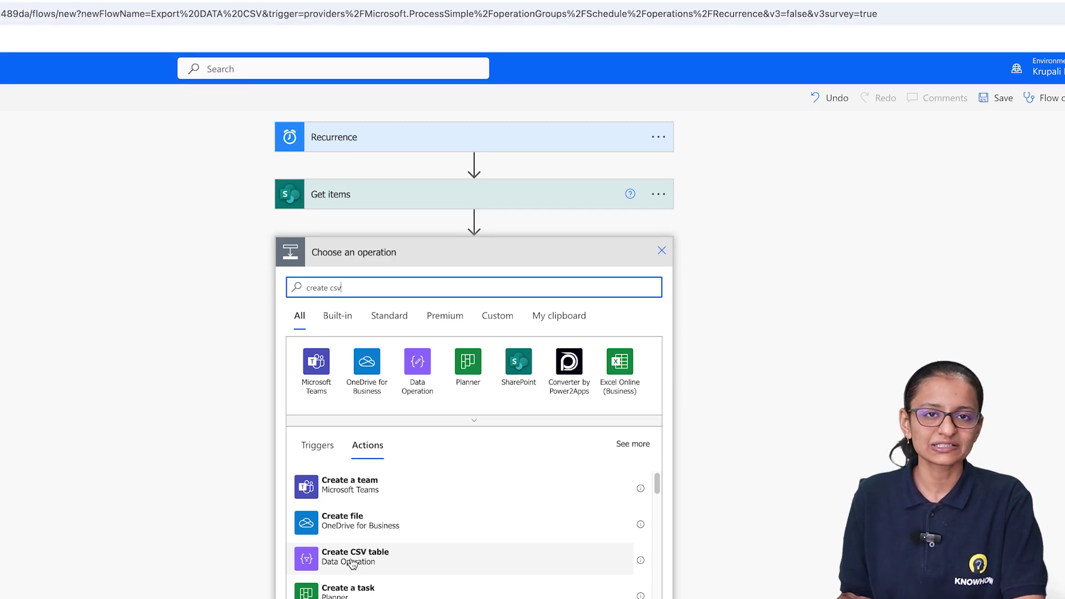
left_click(351, 561)
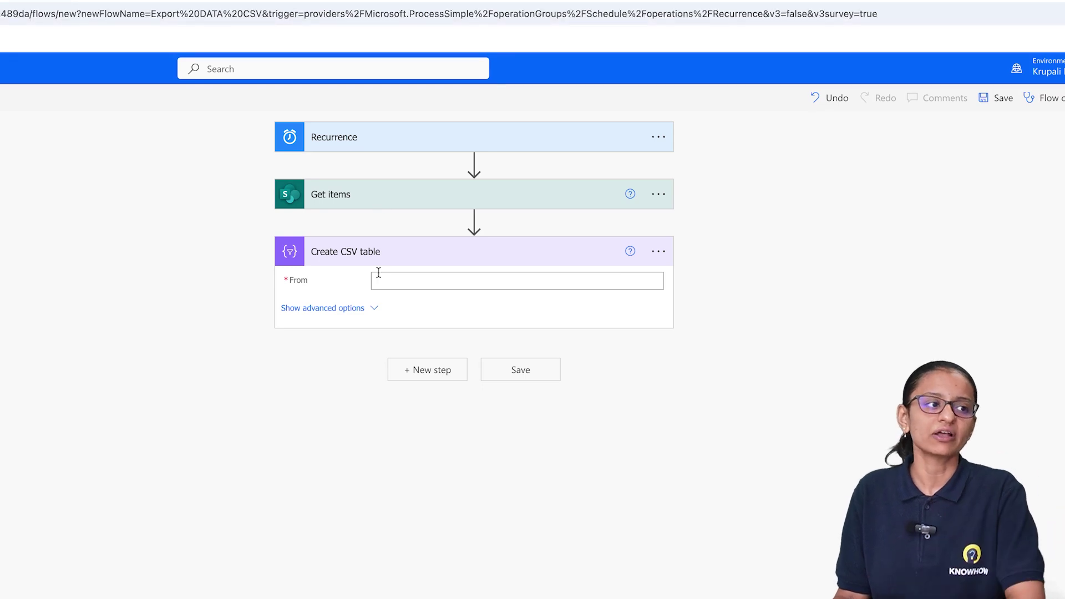
left_click(408, 285)
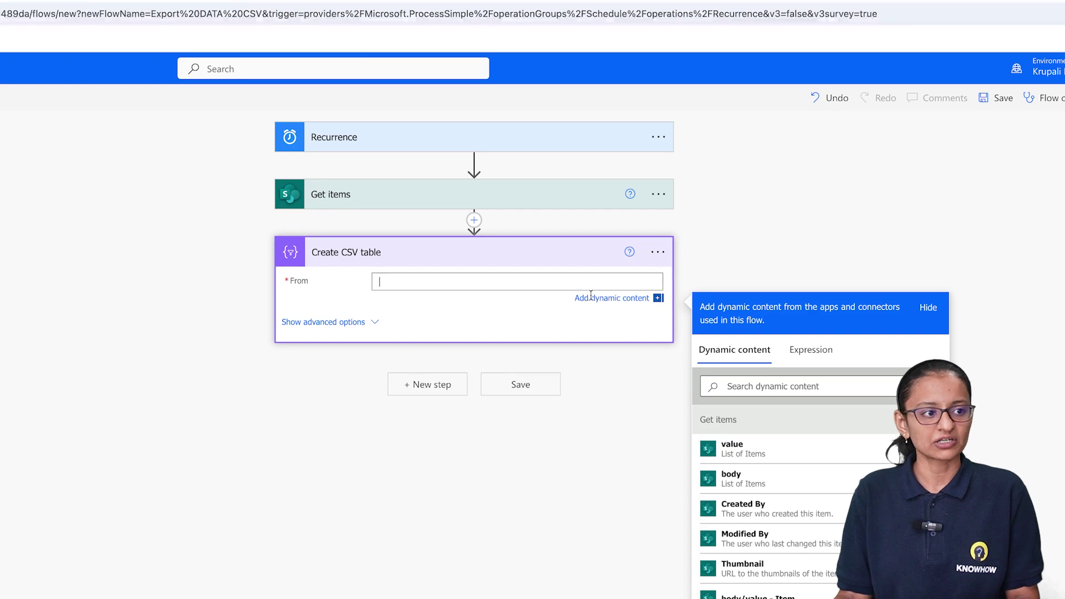
left_click(759, 450)
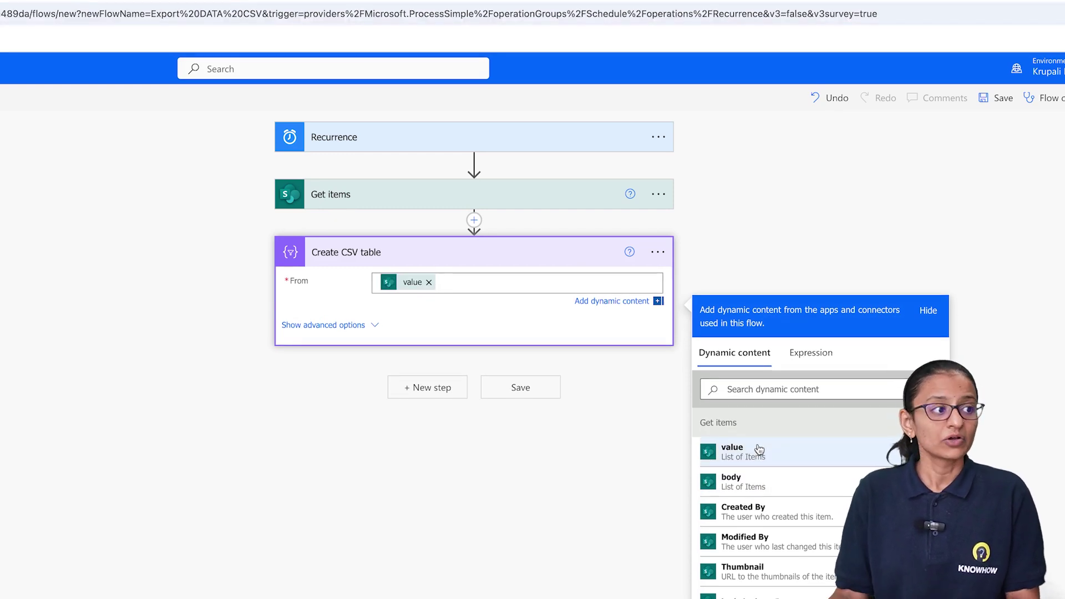
Step: Expand the CSV table's advanced options, check the source list's columns, and set Columns to Custom
left_click(323, 326)
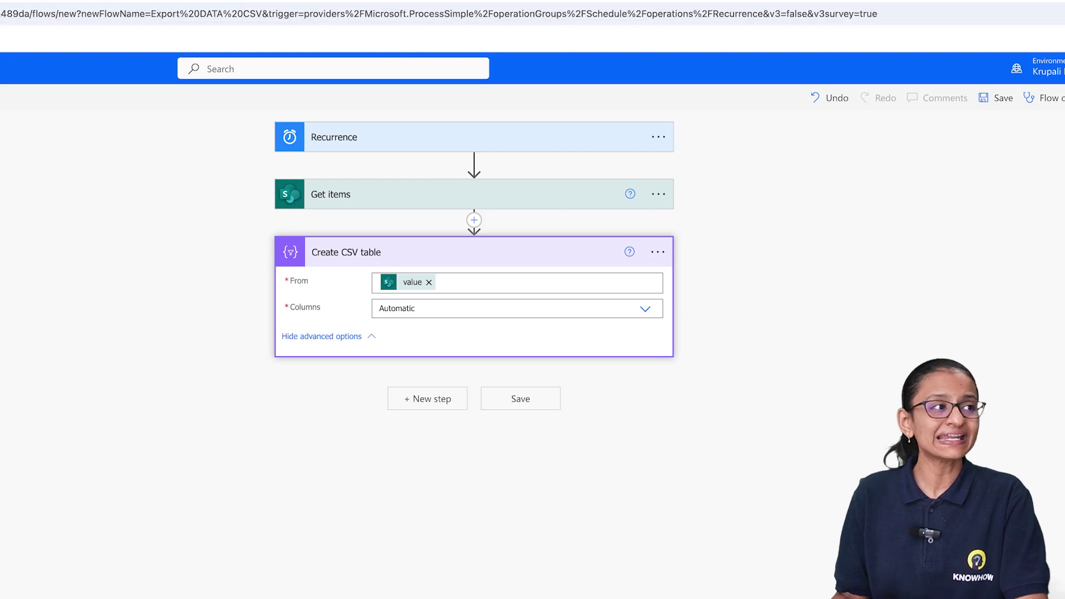
key("ctrl+Tab")
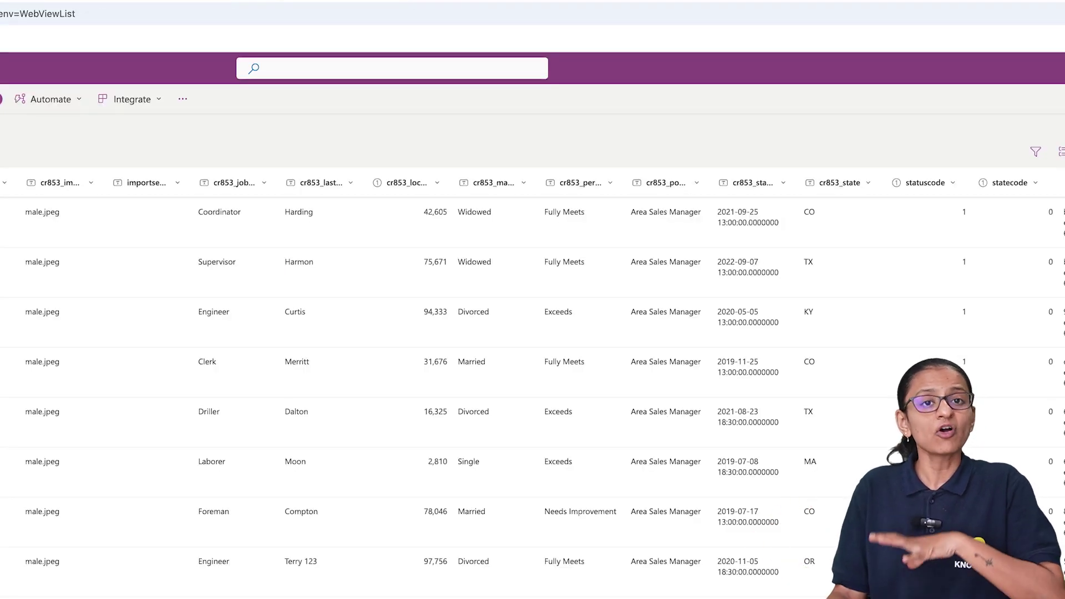
key("ctrl+shift+Tab")
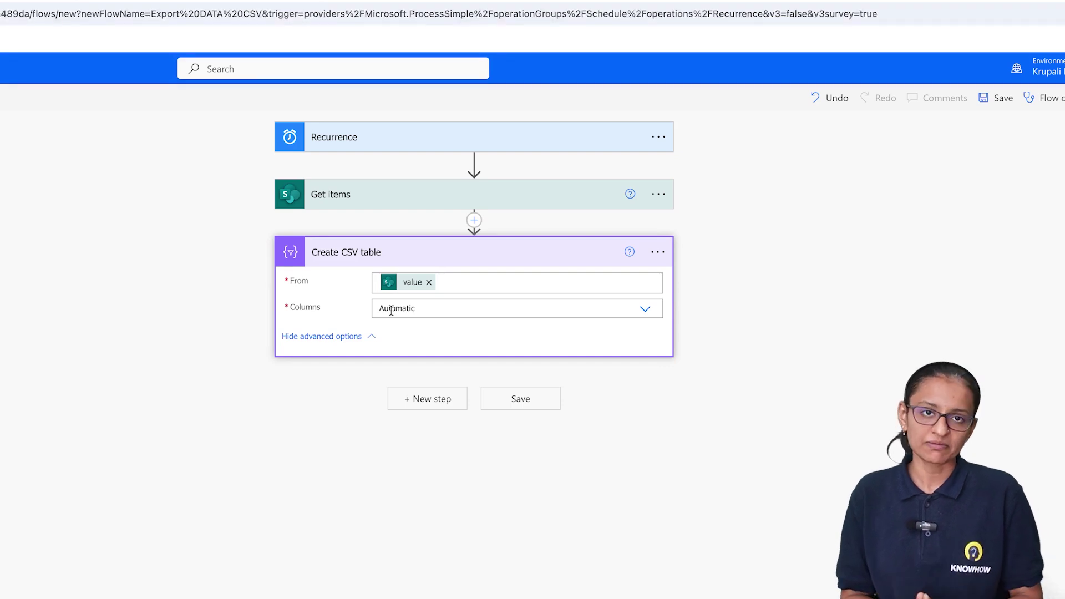
left_click(649, 311)
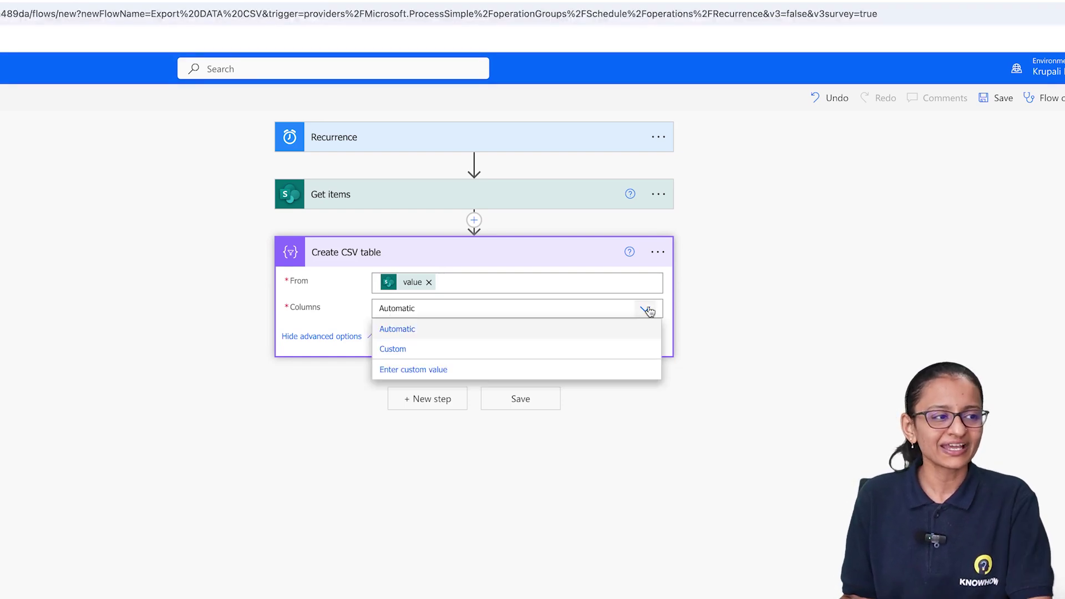
left_click(410, 351)
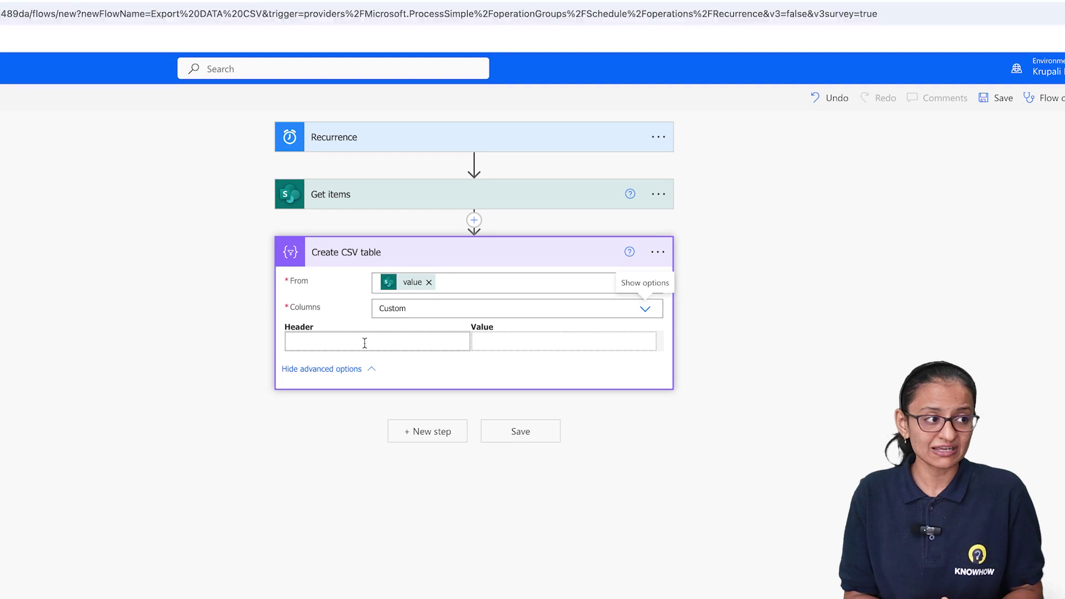
Step: Add a CSV column with the header EmpID mapped to the cr853_empid dynamic value
left_click(500, 337)
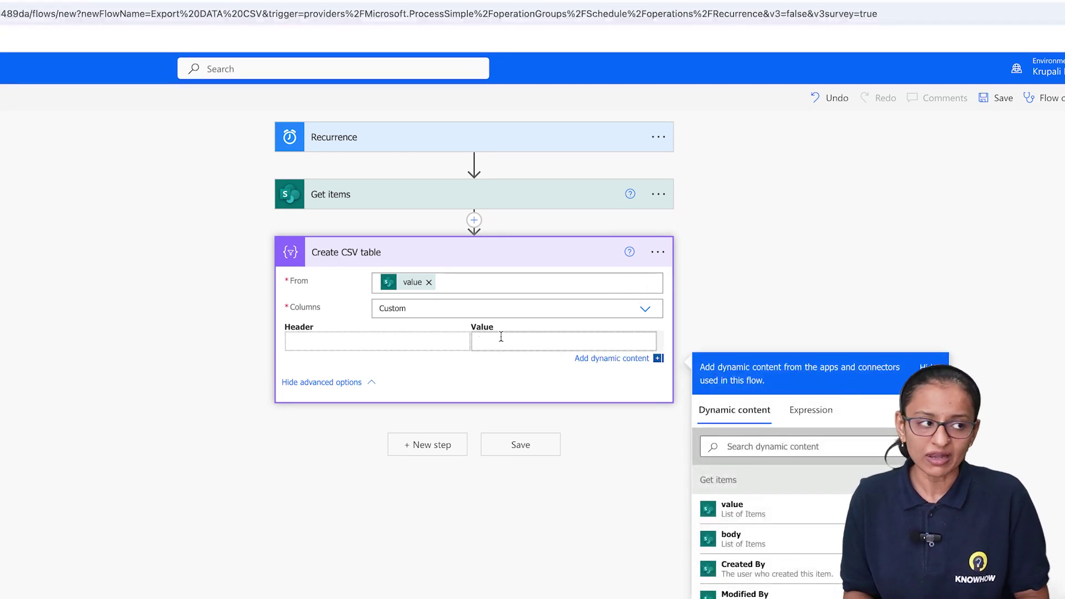
left_click(382, 344)
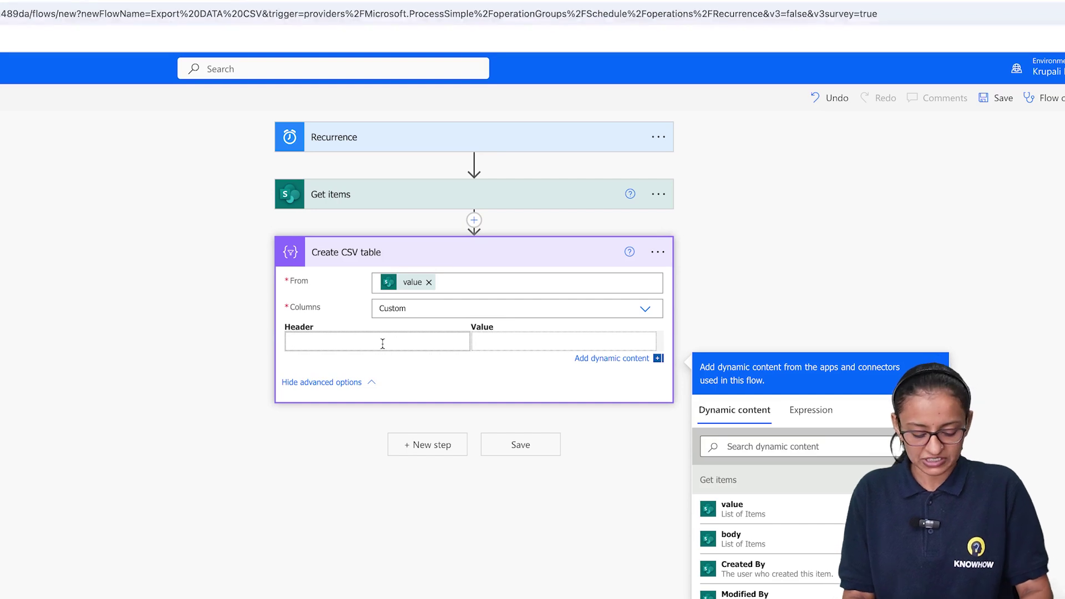
type("EmpID")
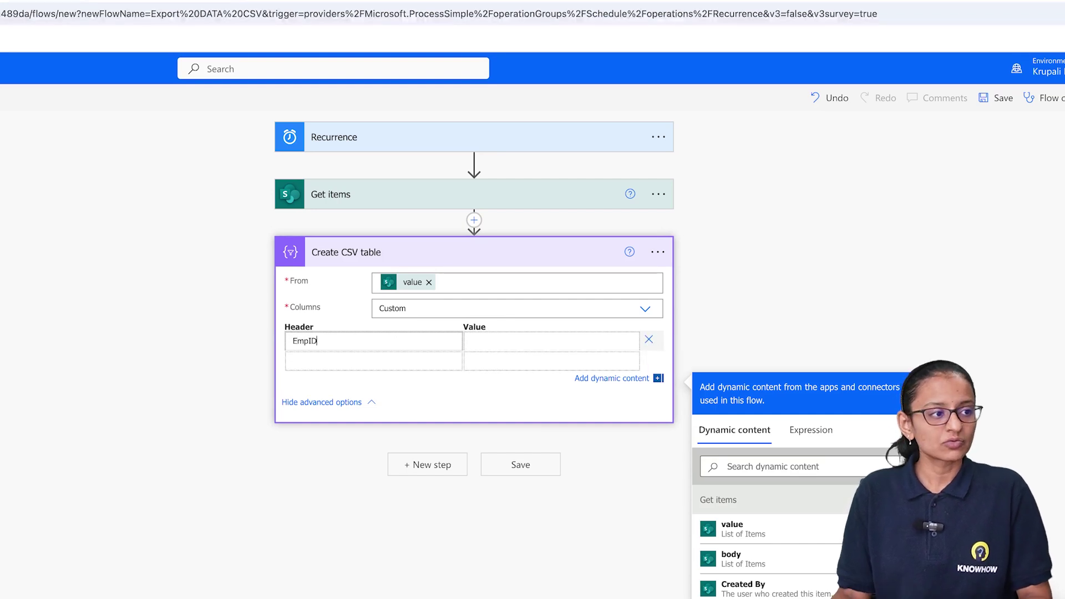
left_click(547, 347)
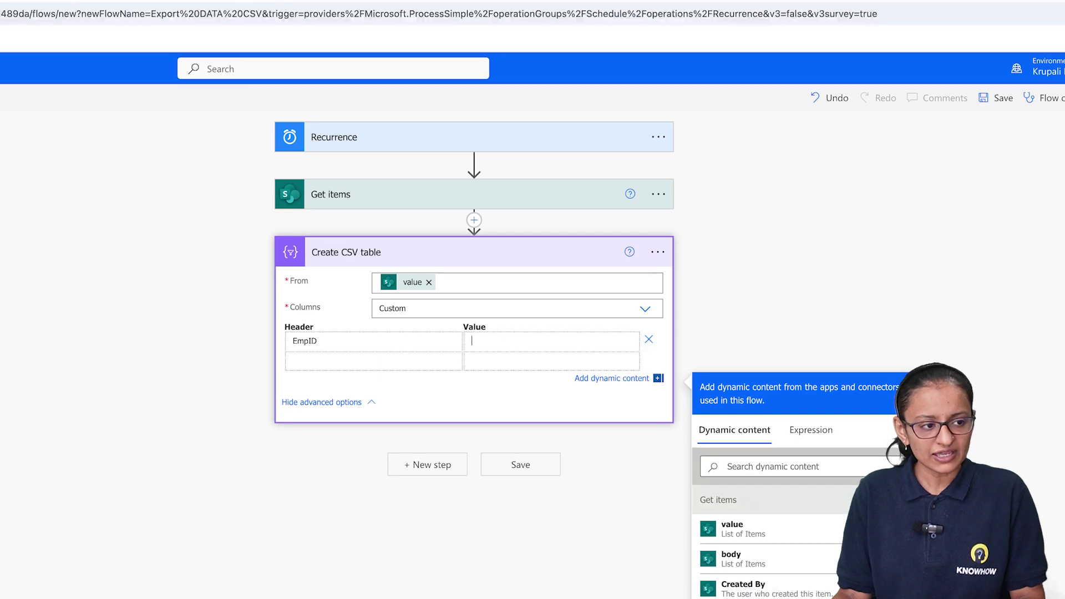
scroll(771, 544, "down", 5)
scroll(771, 543, "down", 3)
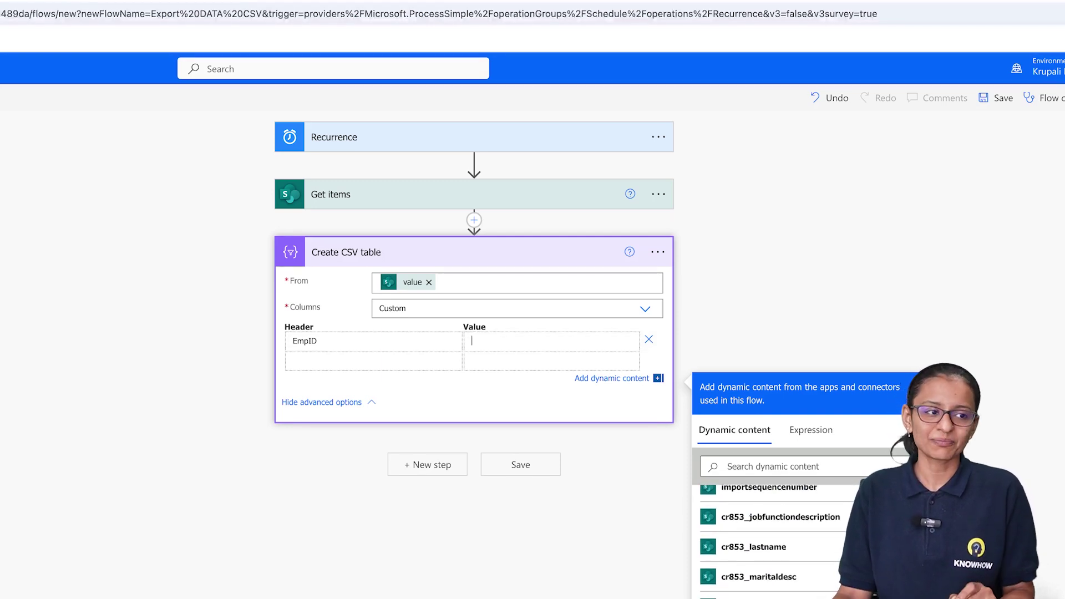
scroll(771, 544, "up", 5)
left_click(749, 467)
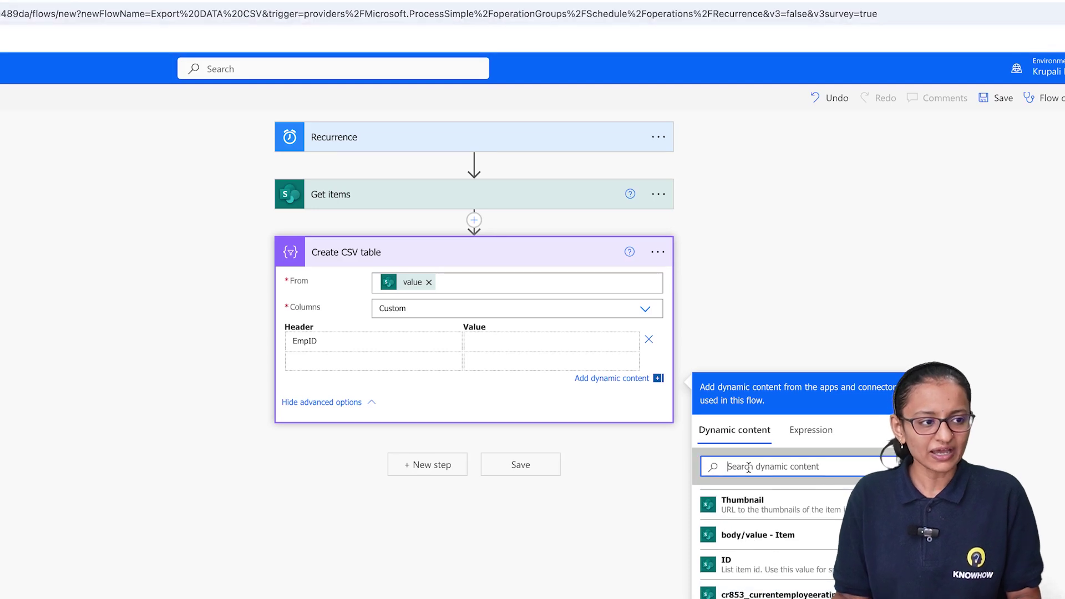
type("id")
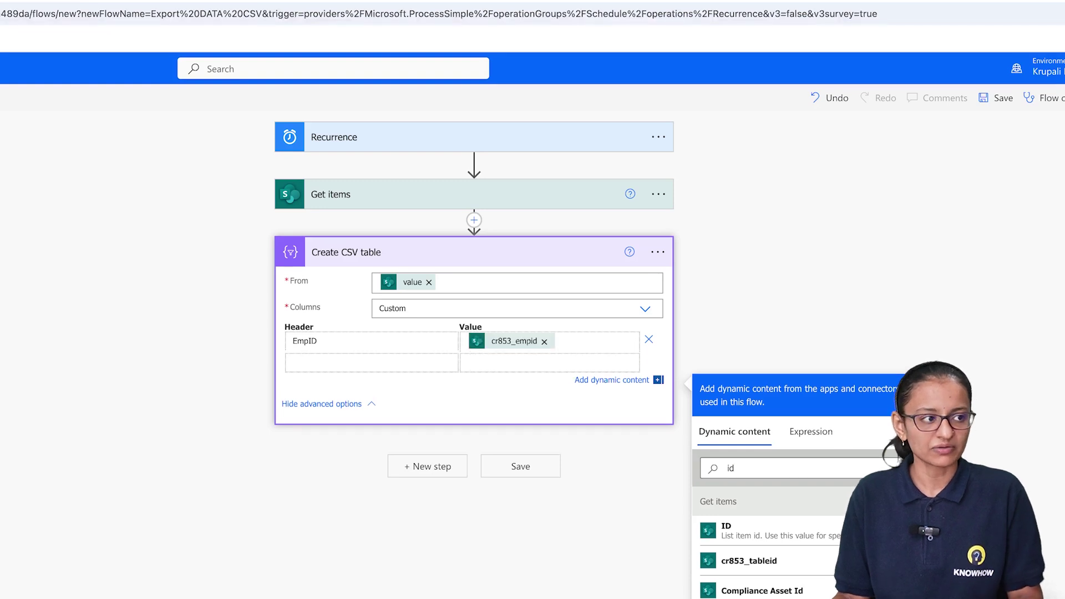
Step: Add a second CSV column with the header FirstName mapped to the cr853_firstname dynamic value
left_click(360, 368)
type("For")
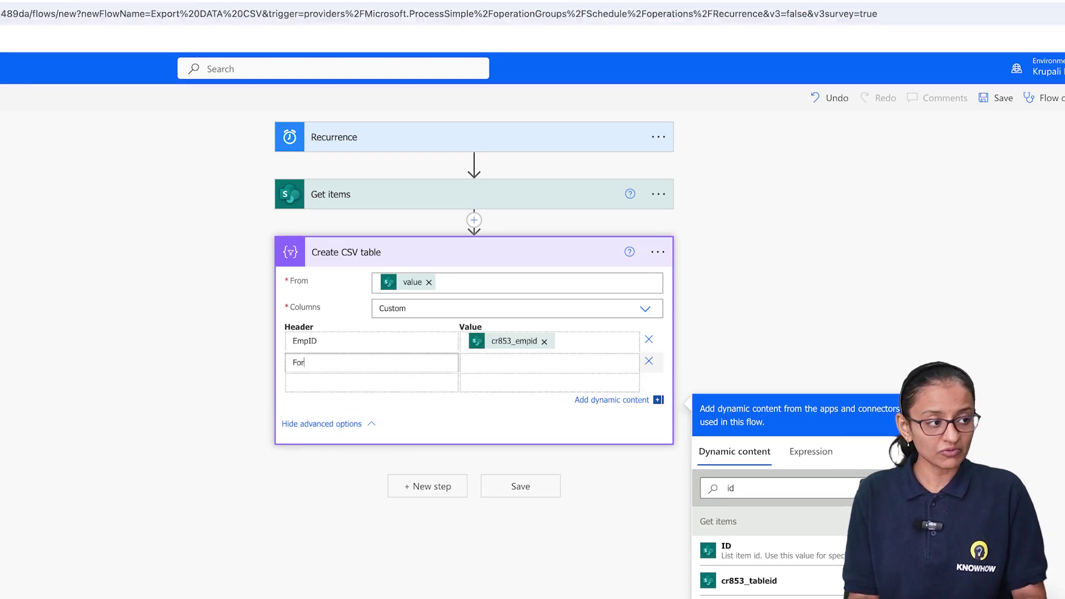
key("BackSpace")
key("BackSpace")
type("irstName")
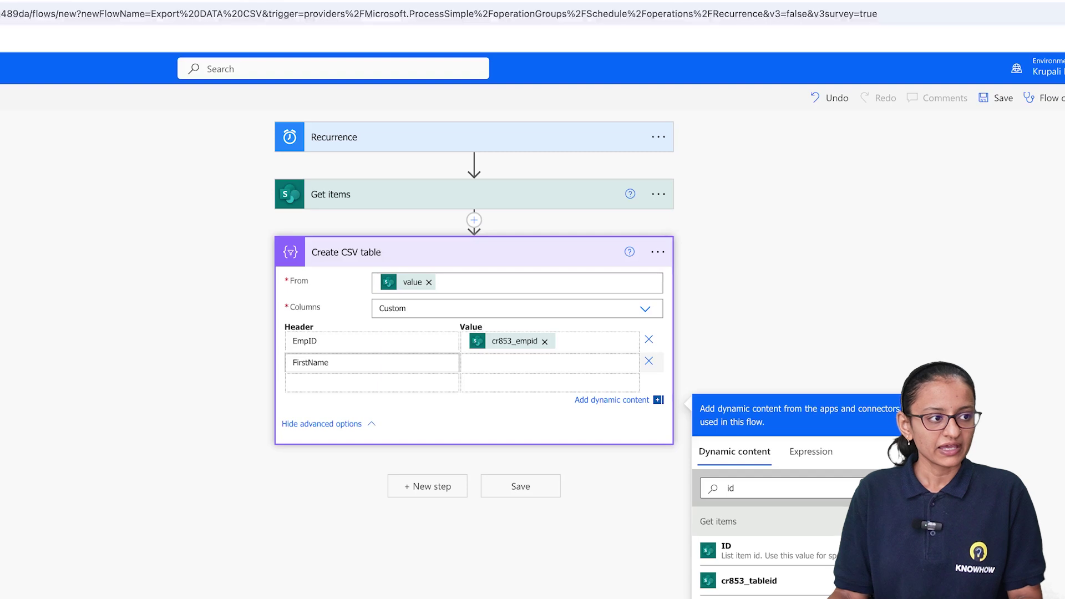
left_click(466, 362)
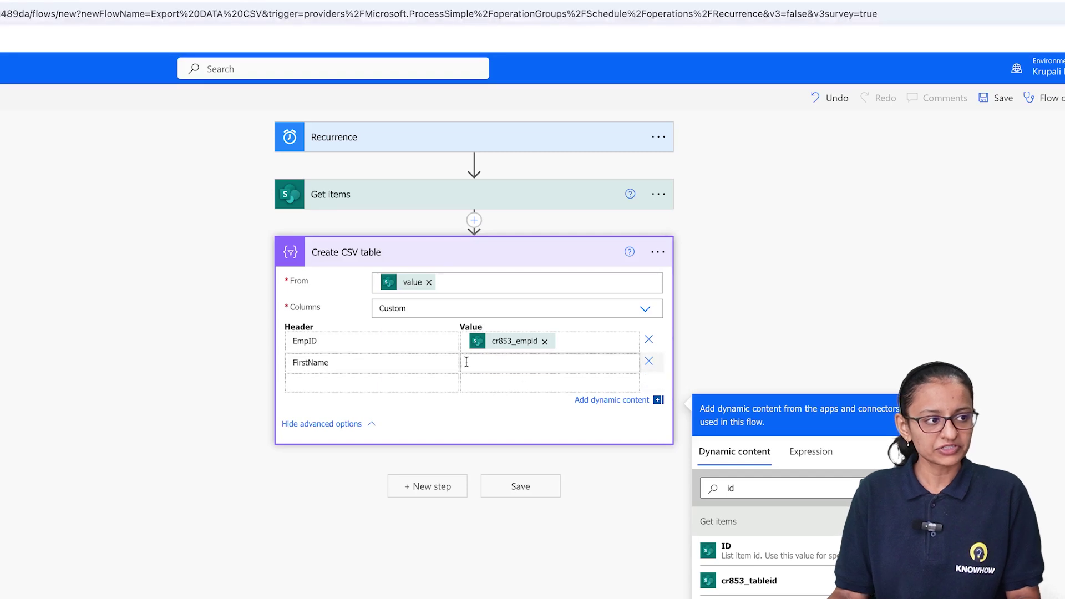
double_click(738, 491)
type("Fisr")
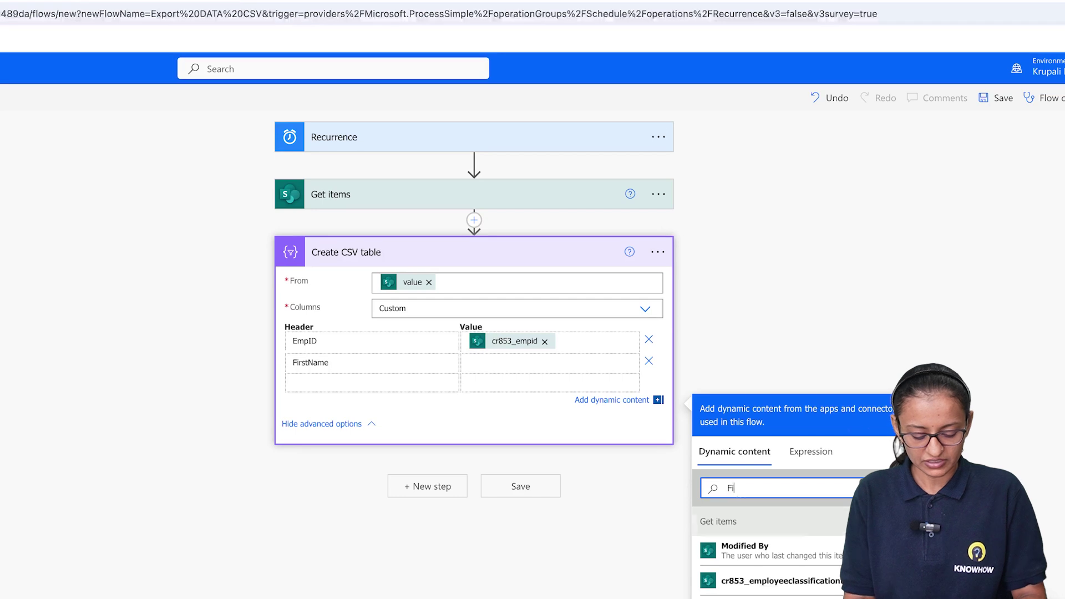
key("BackSpace")
key("BackSpace")
type("r")
left_click(766, 555)
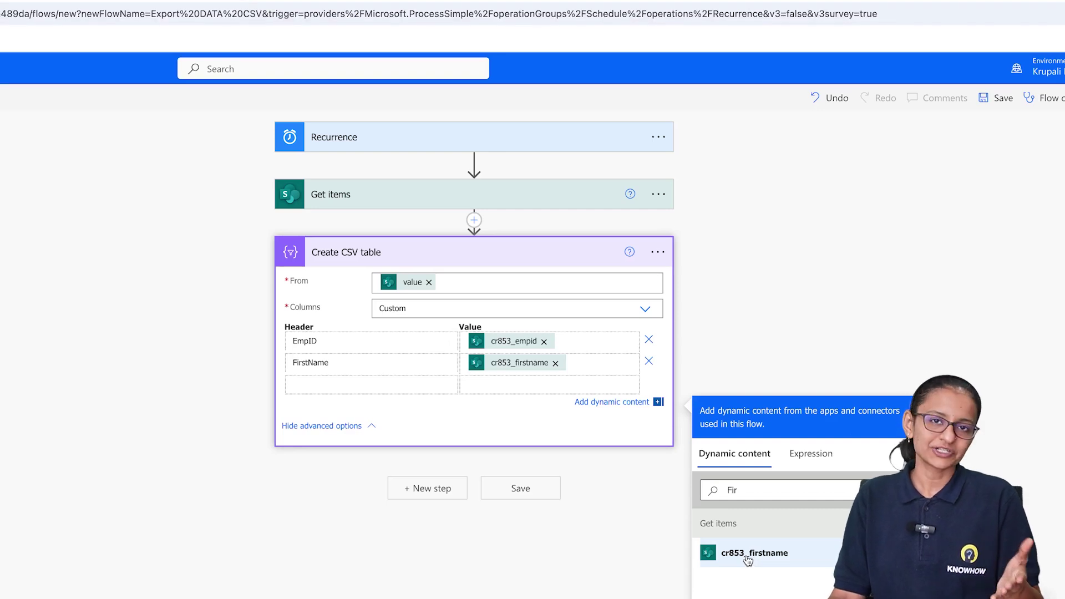
Step: Add a third CSV column with the header LastName mapped to the cr853_lastname dynamic value
left_click(351, 387)
type("LastName")
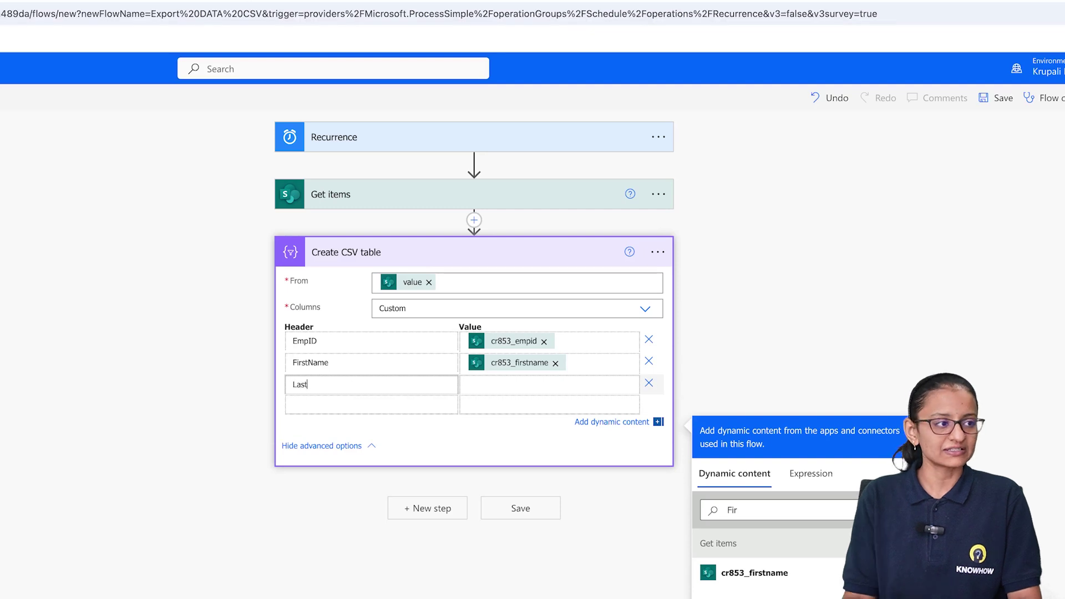
left_click(473, 386)
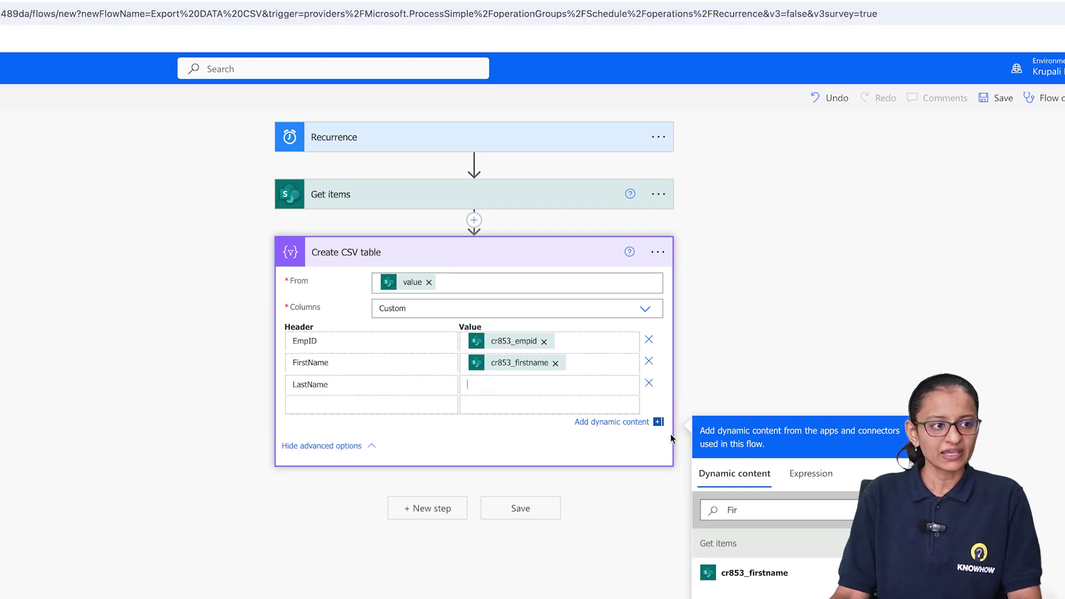
double_click(747, 513)
type("last")
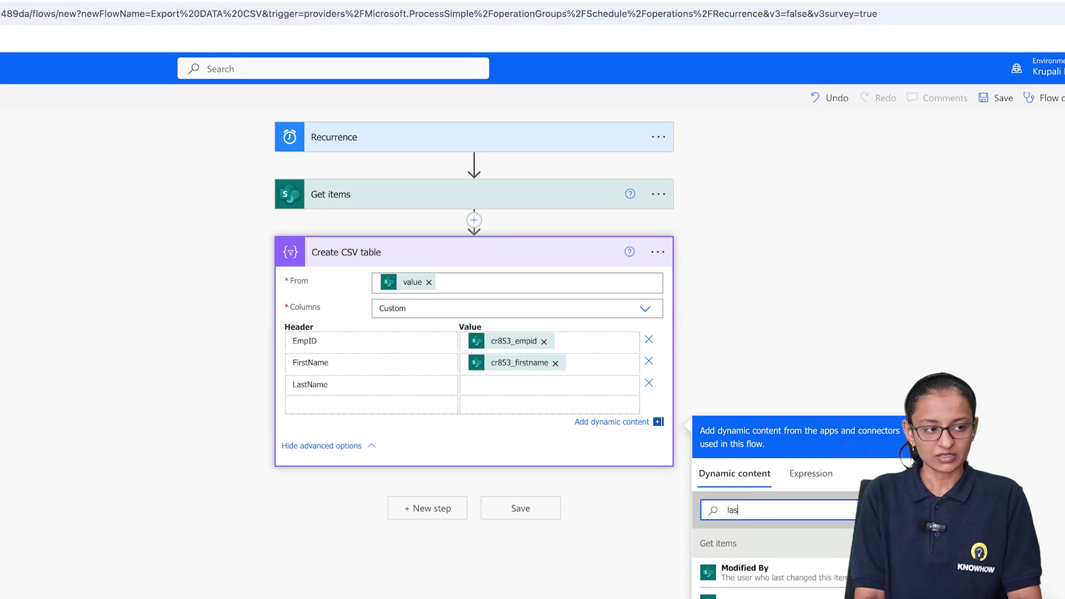
left_click(743, 515)
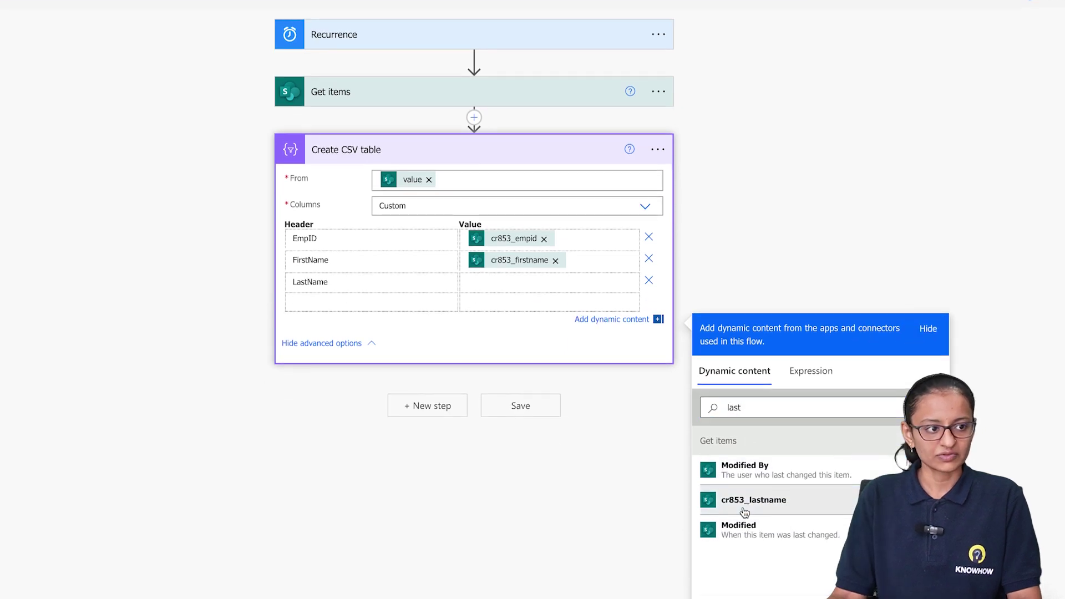
Step: Add Department and Position CSV columns mapped to department and cr853_position, plus a sixth column with the header Export_data_date
left_click(344, 306)
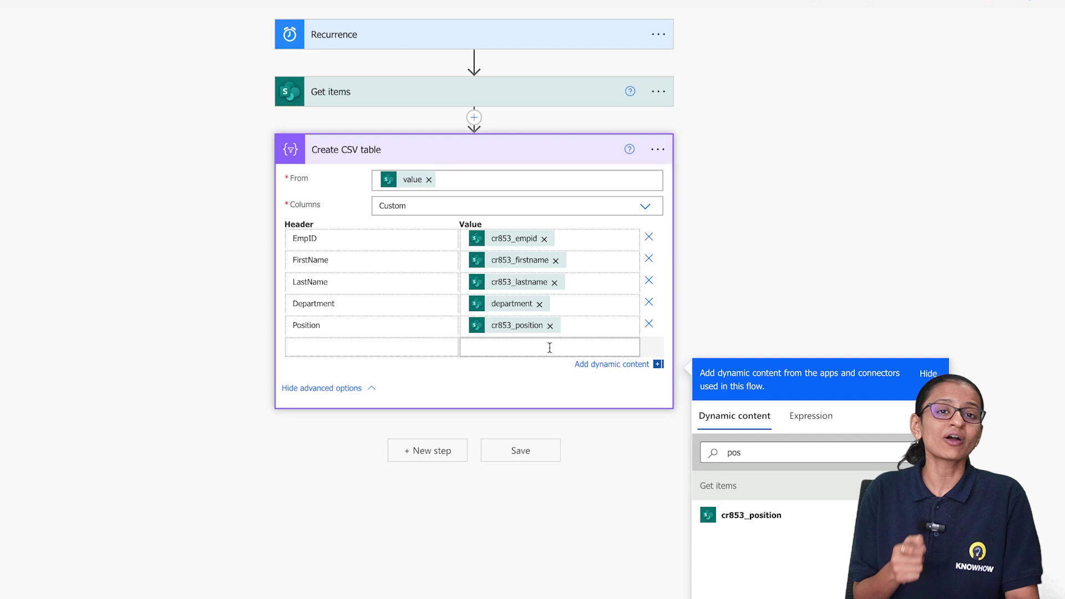
left_click(416, 349)
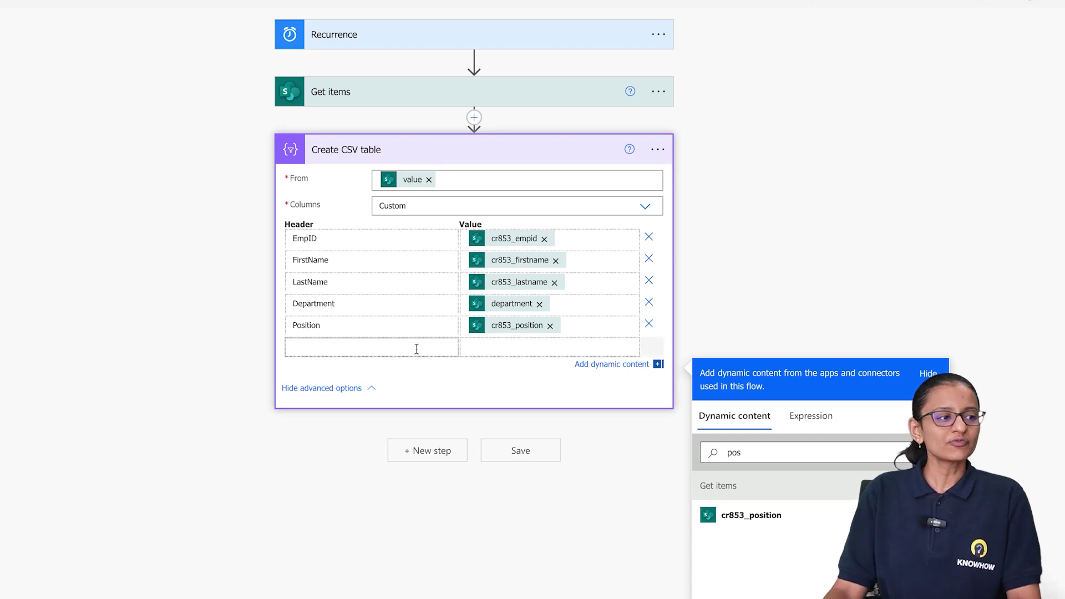
type("Ex")
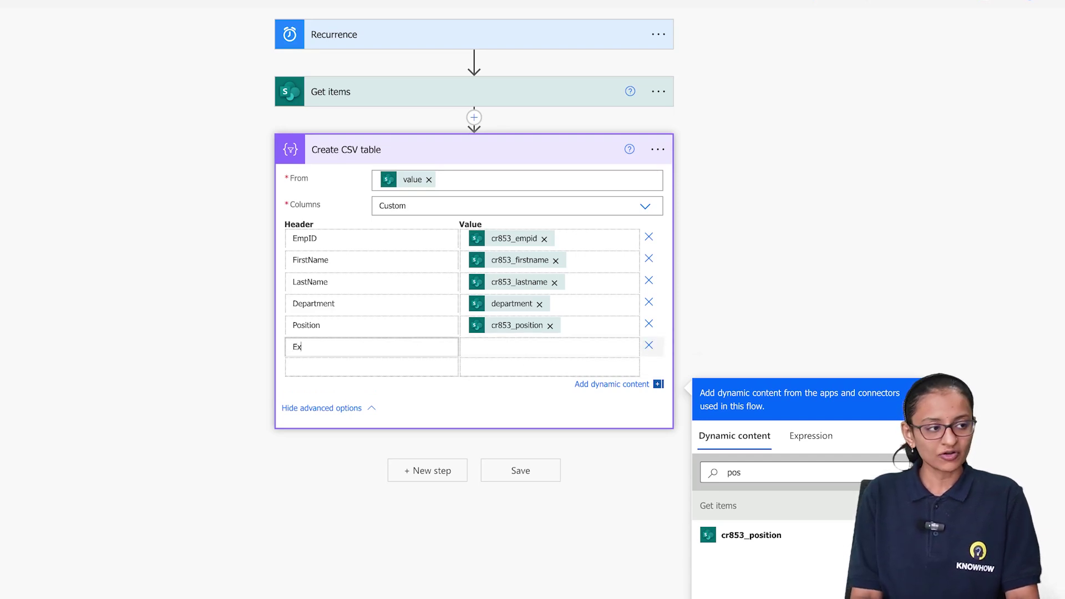
type("p")
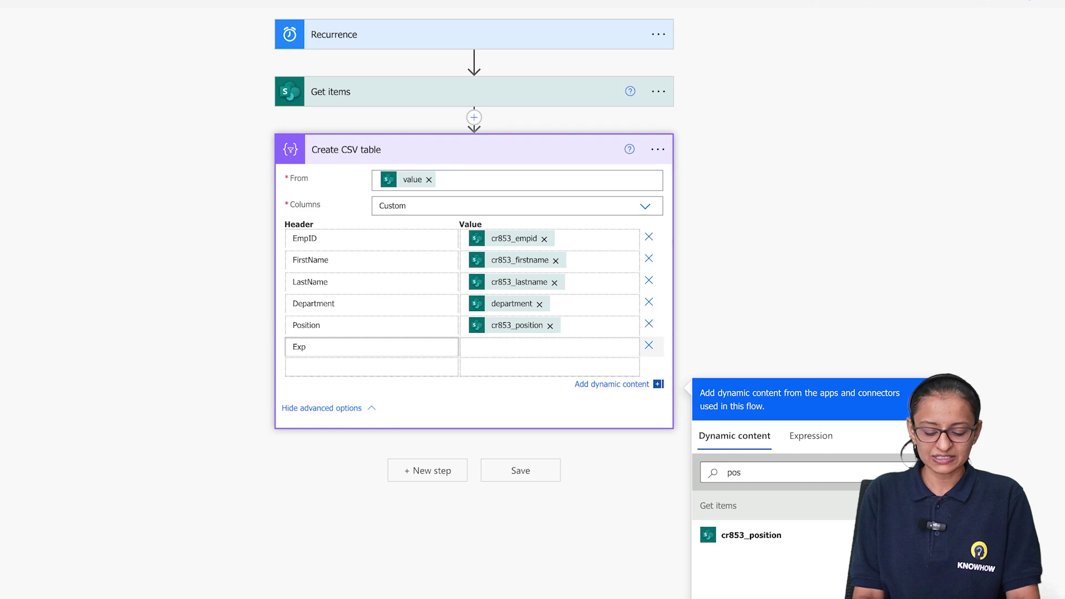
type("ort_data")
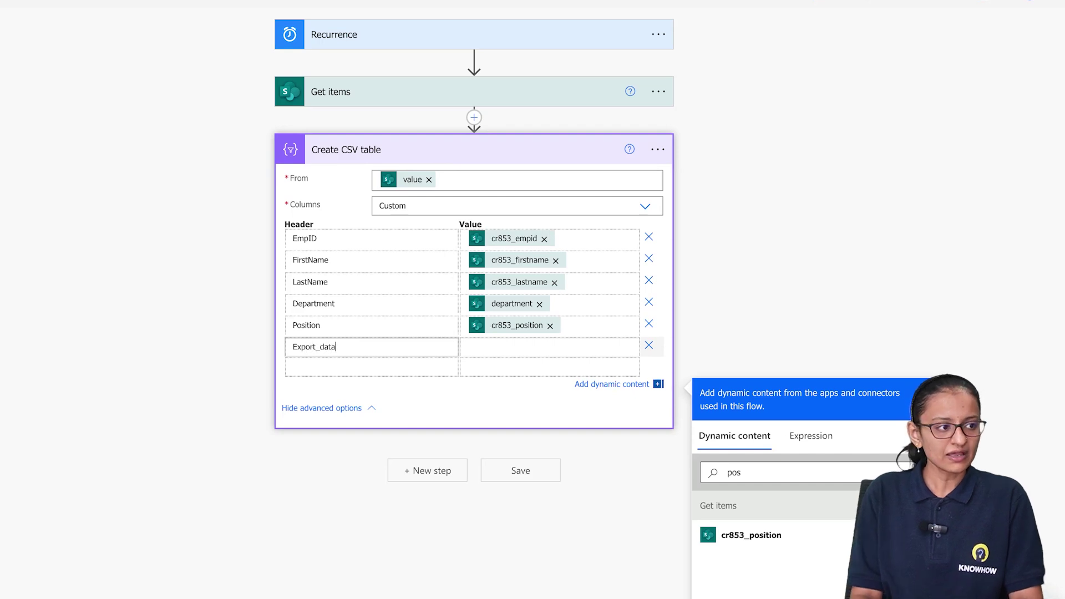
type("_date")
Step: Begin an expression for the Export_data_date column's value with the function utcNow()
left_click(535, 348)
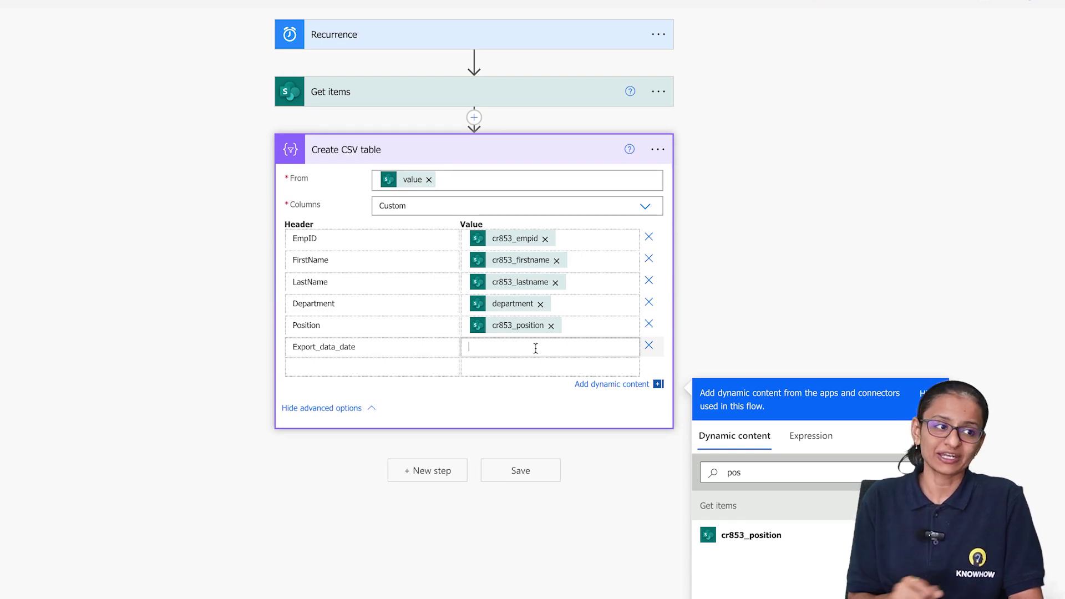
left_click(812, 436)
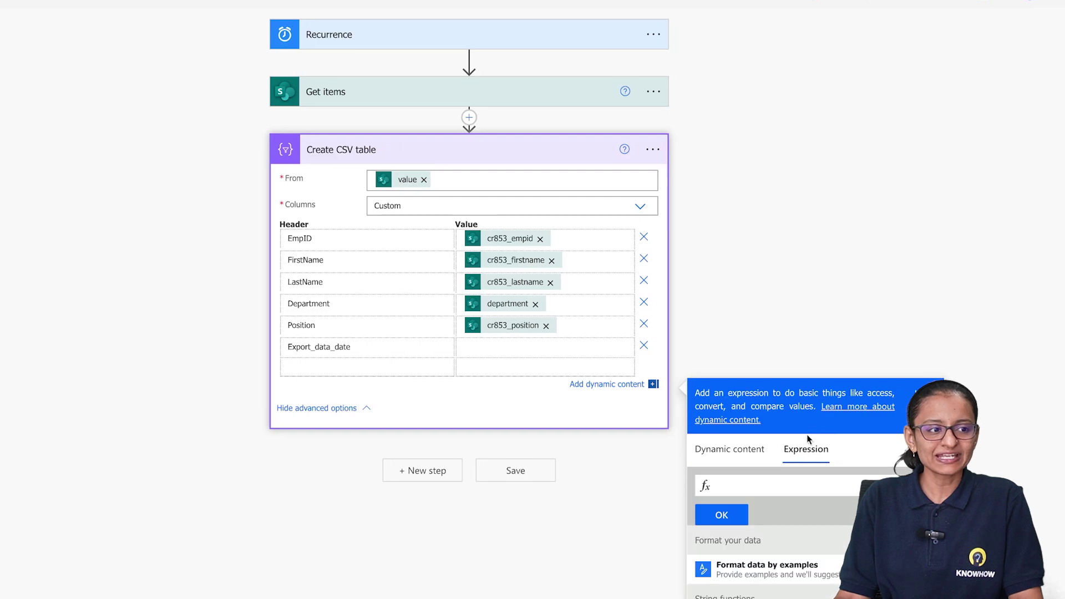
left_click(732, 490)
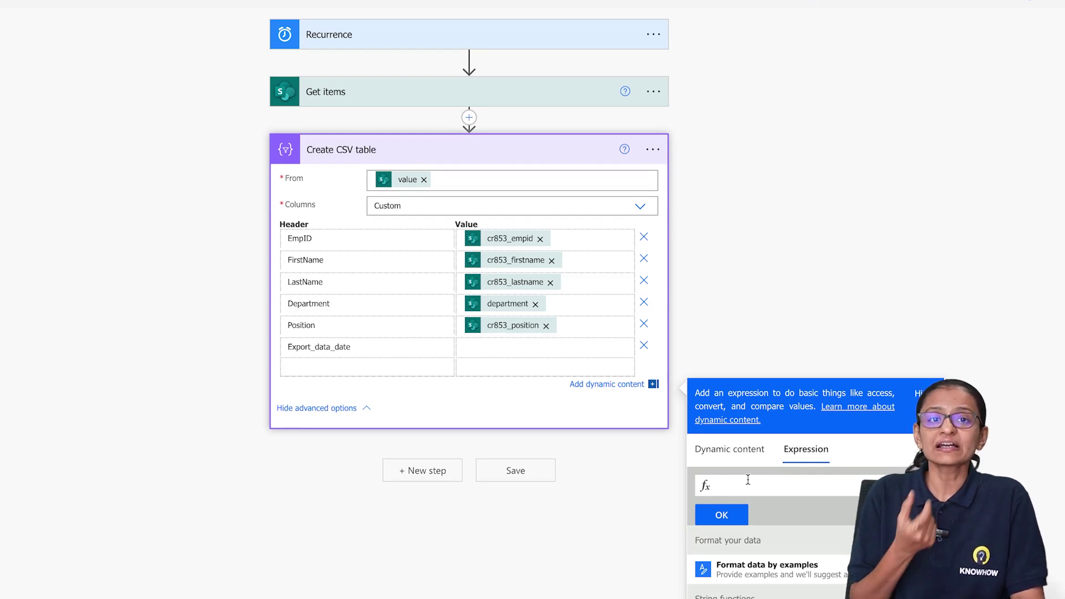
type("utc")
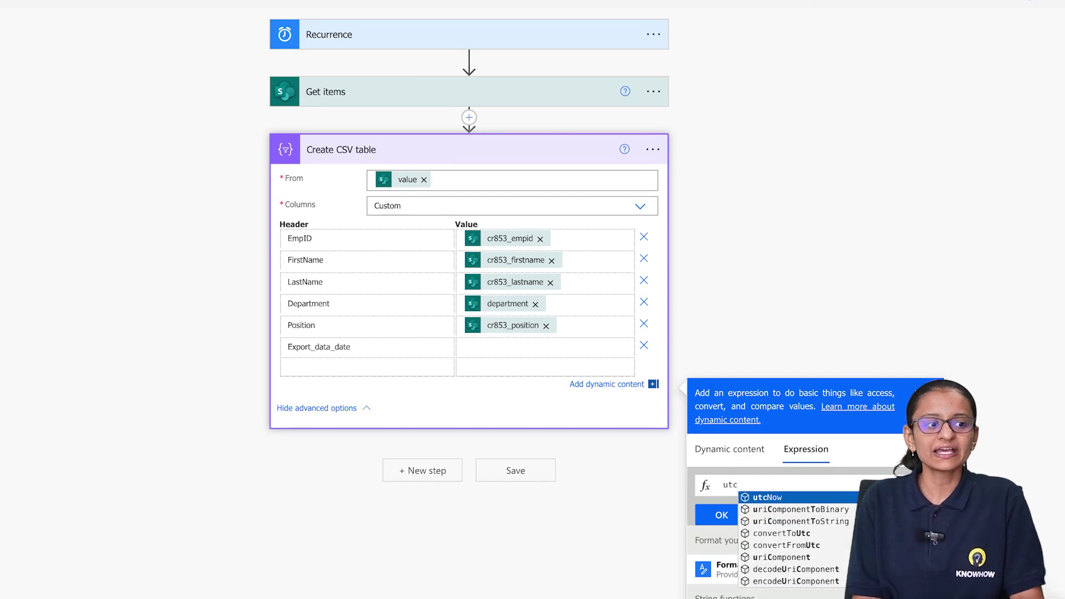
key("Return")
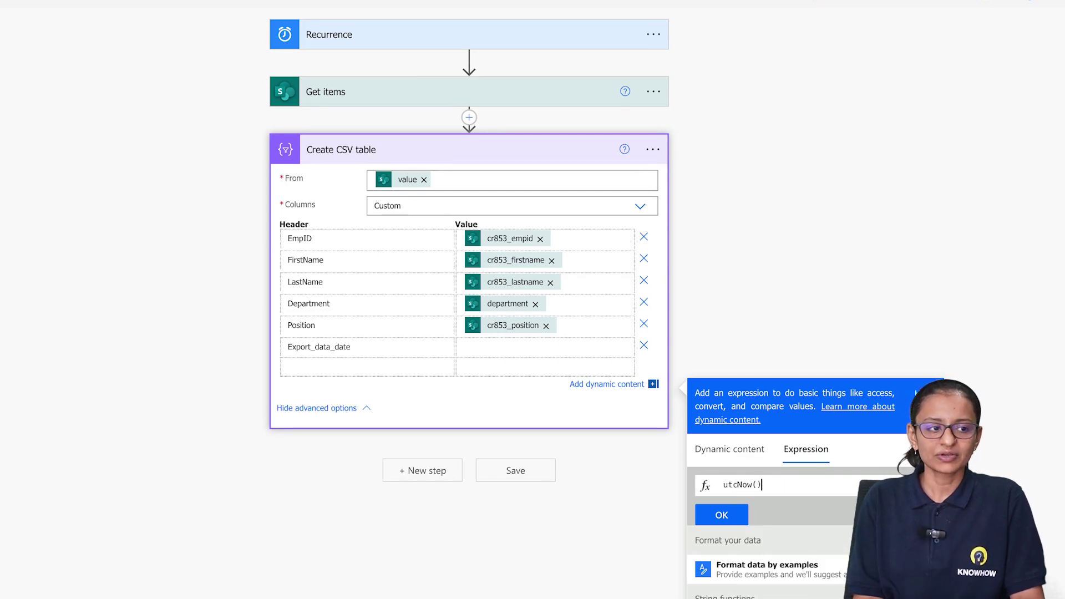
Step: Put the formatDateTime( function in front of utcNow() so the timestamp becomes its first argument
left_click(779, 508)
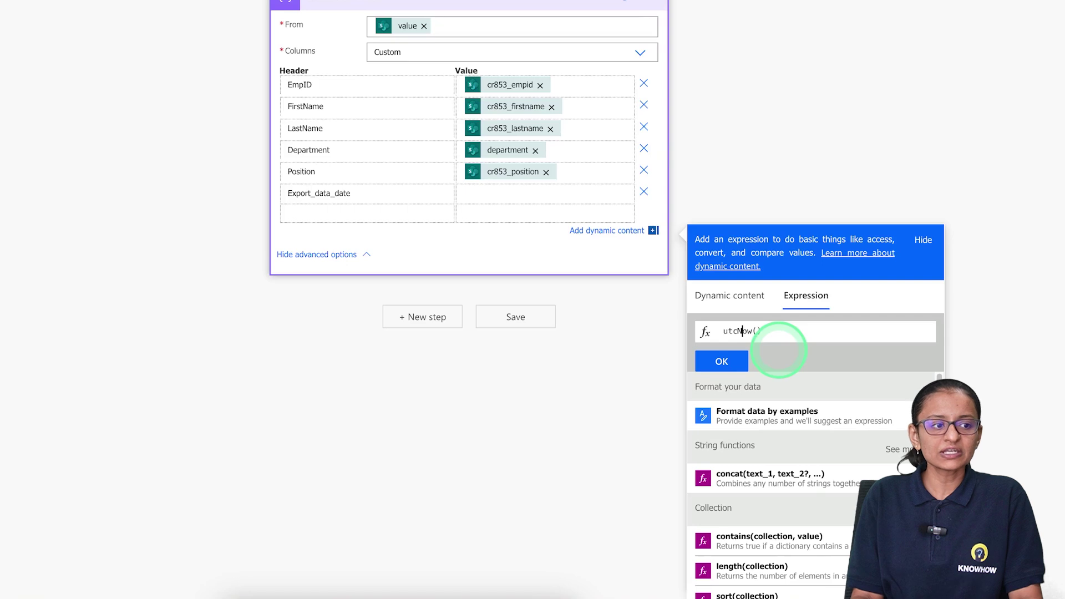
left_click(724, 331)
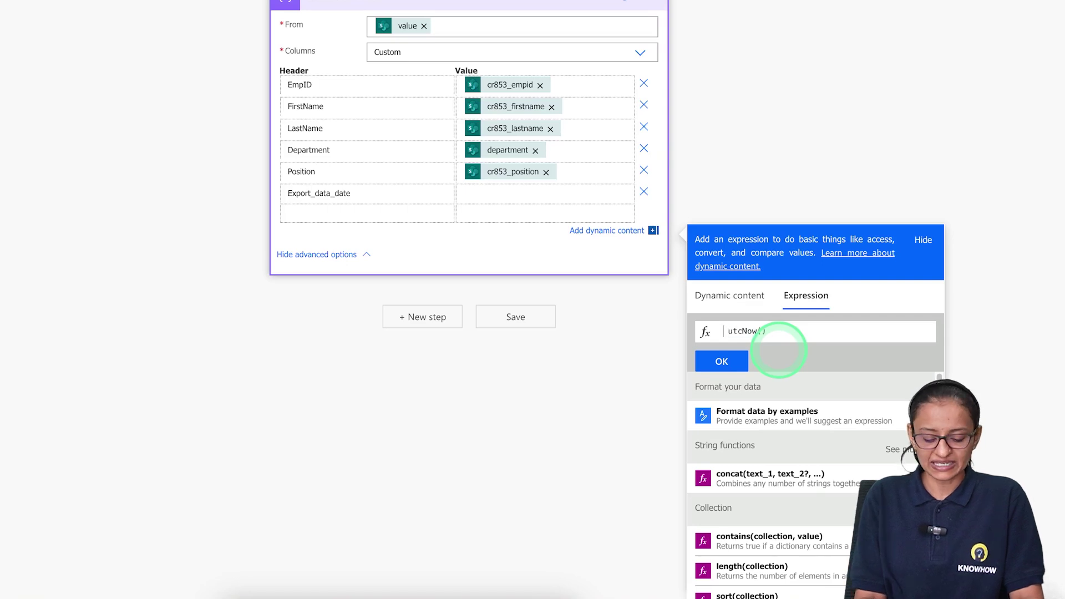
type("for")
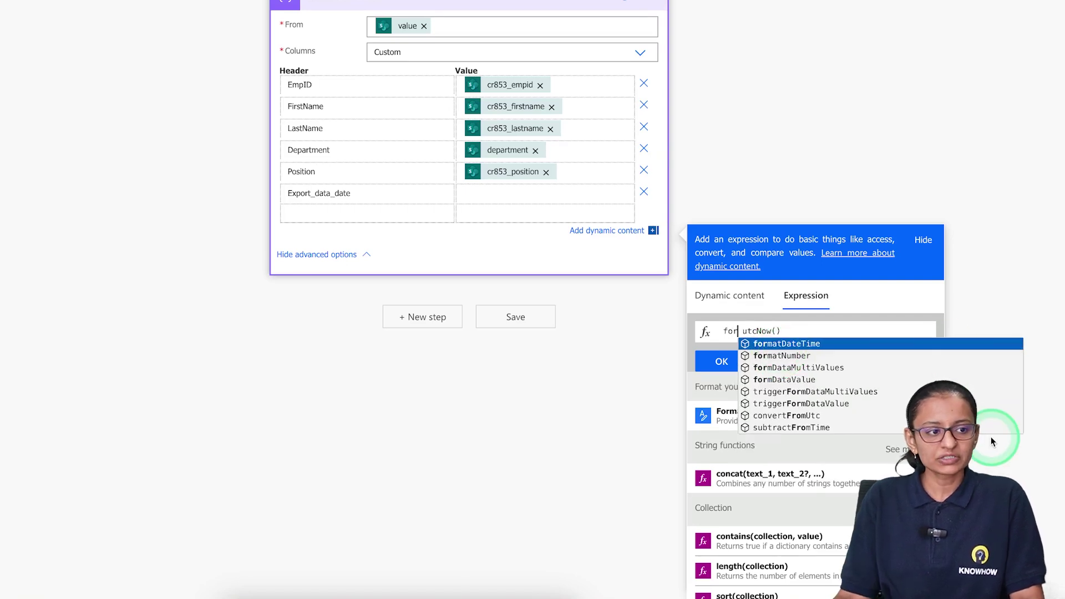
key("Tab")
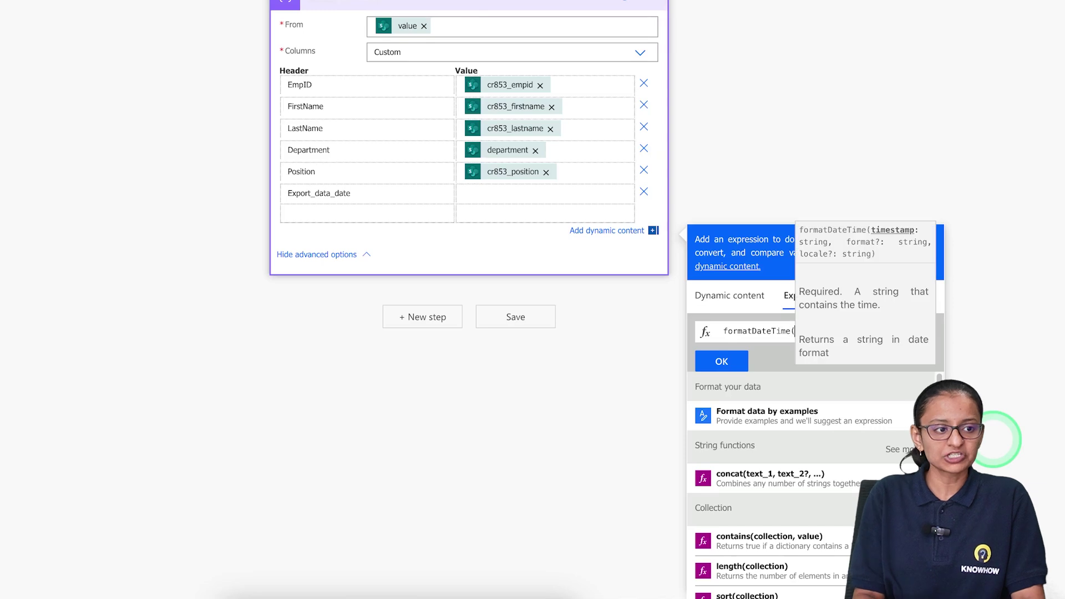
key("Escape")
key("Delete")
key("Delete")
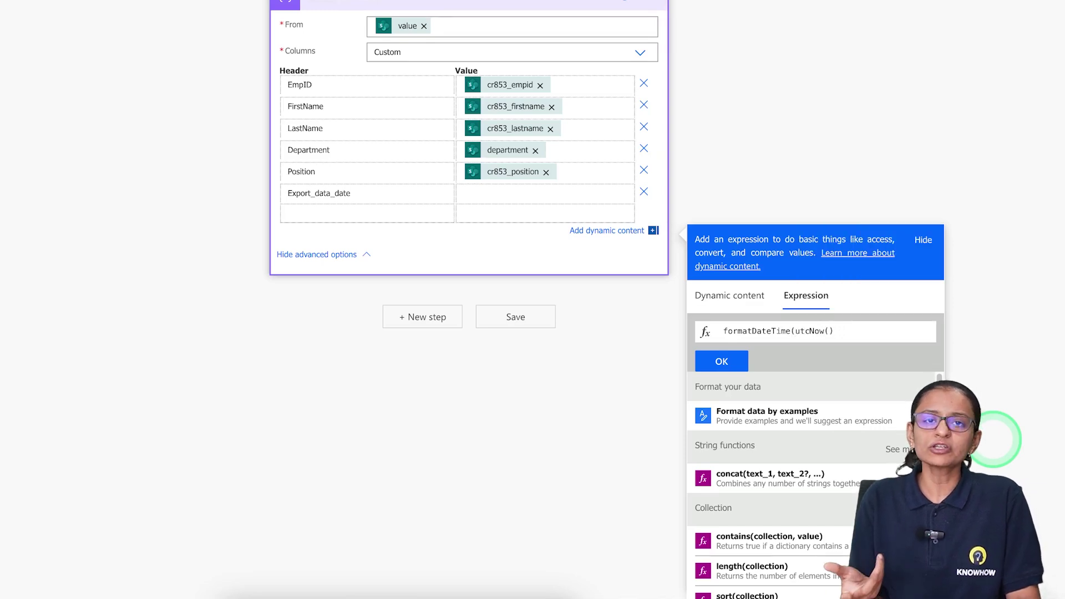
Step: Complete the expression as formatDateTime(utcNow() , 'dd/MM/yyy') and insert it as the Export_data_date value
key("Right")
key("Right")
key("Right")
key("Right")
key("Right")
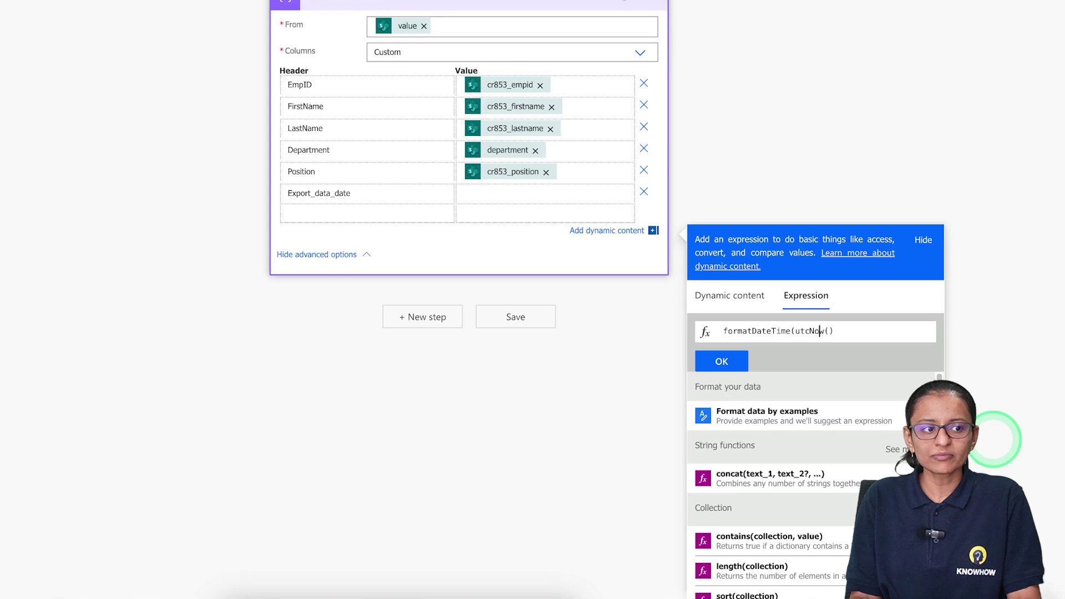
key("Right")
key("Right")
key("Right")
type(", ")
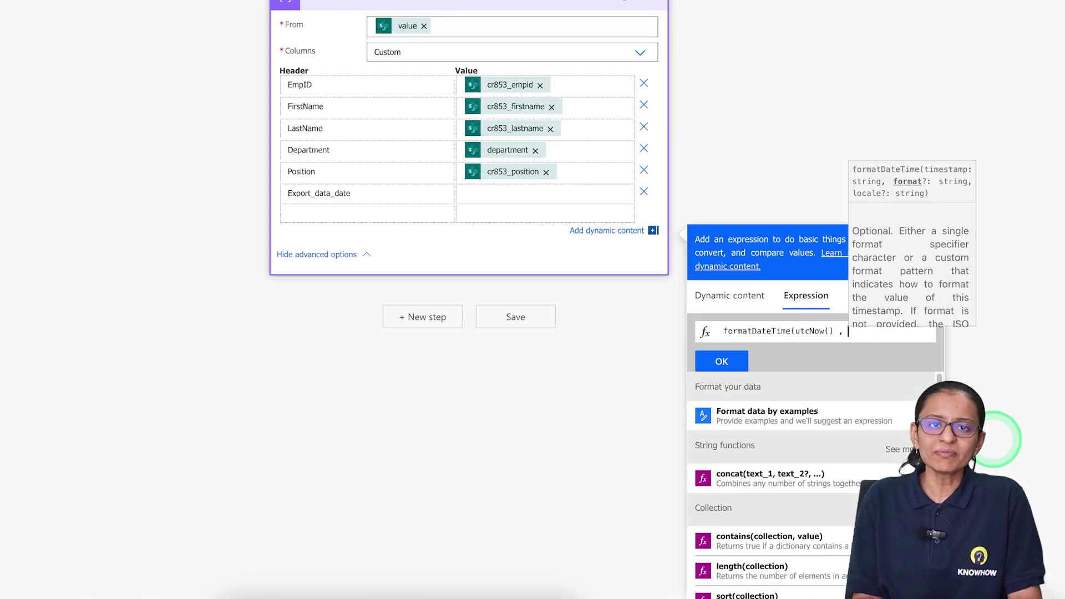
type("'")
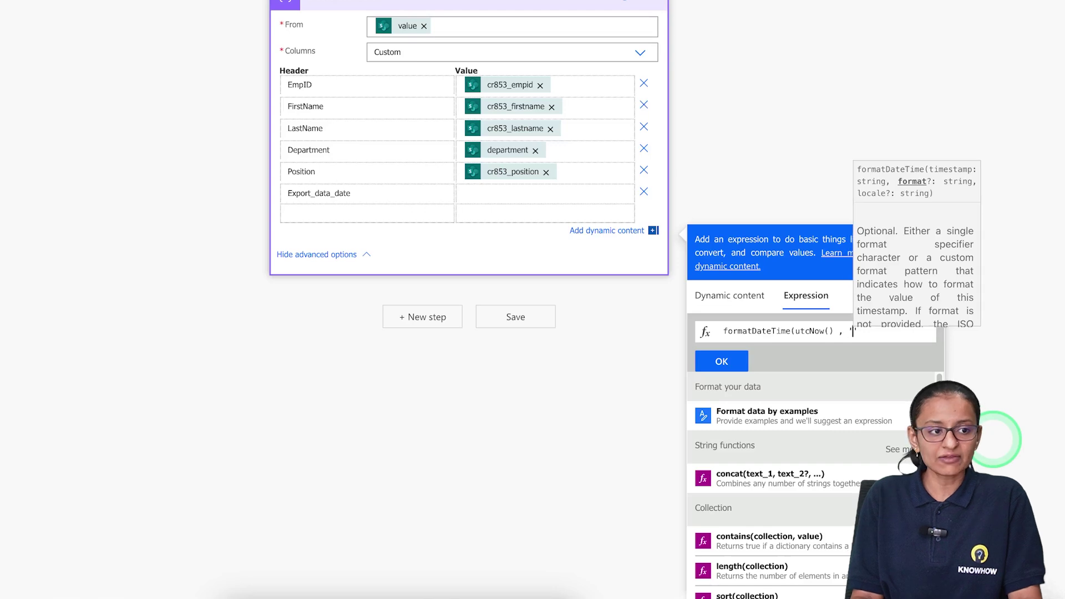
key("Right")
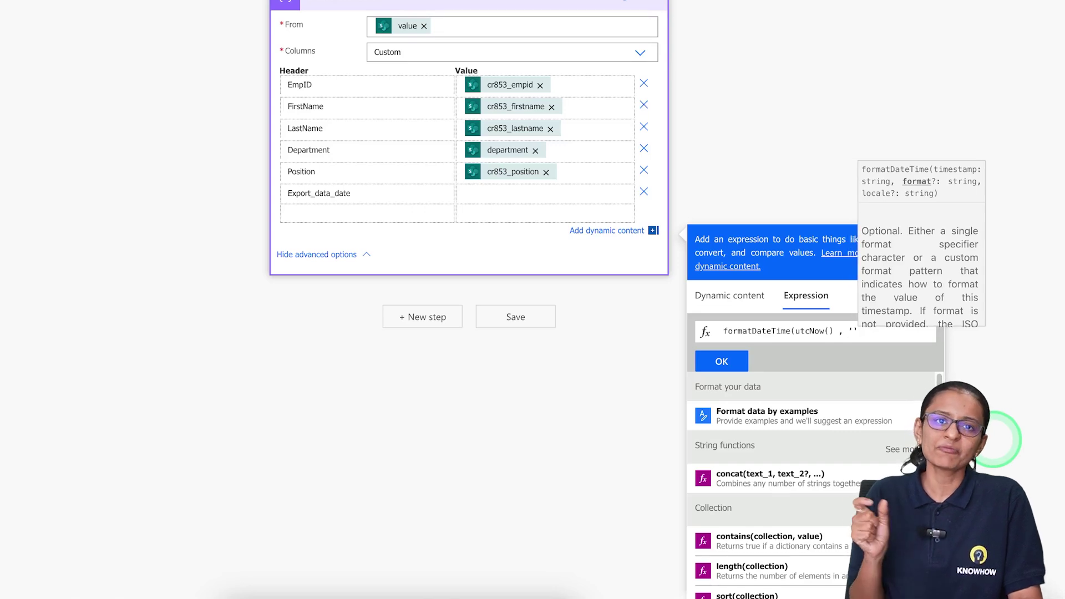
key("Left")
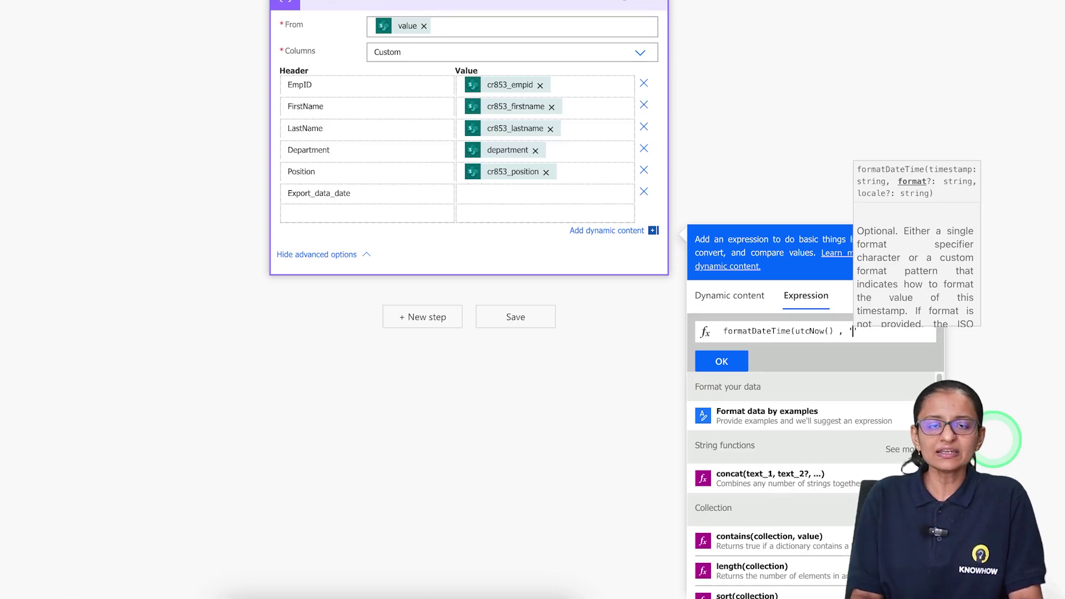
type("dd")
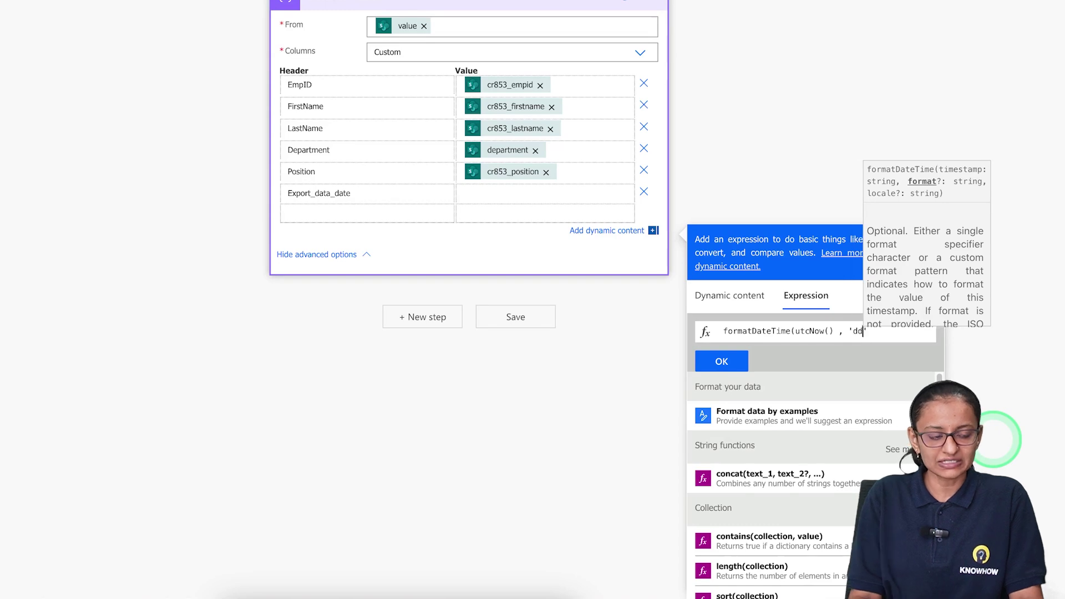
type("/MM")
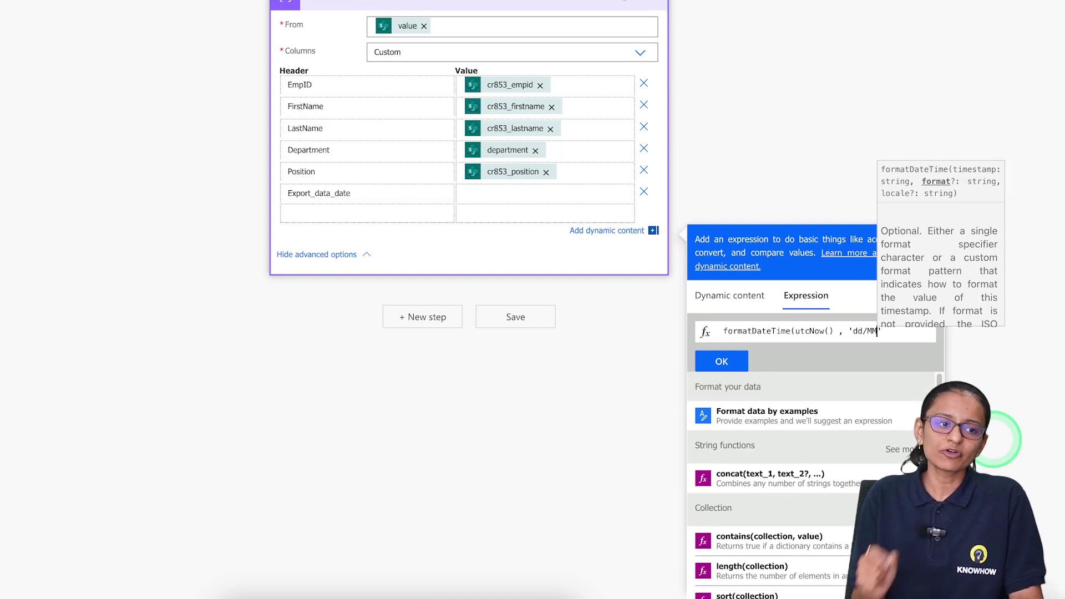
type("/yy")
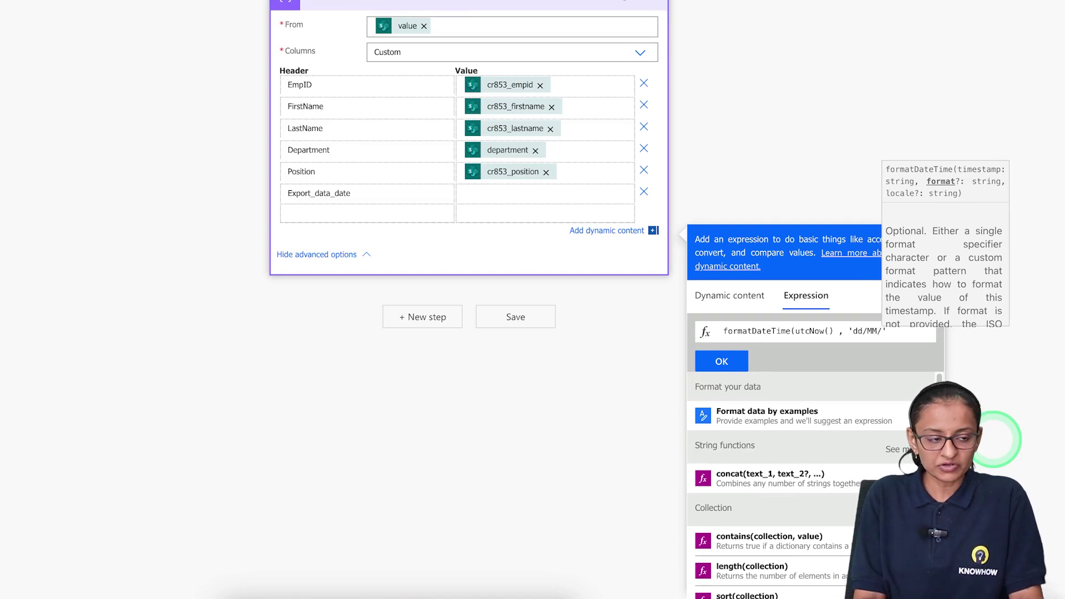
type("y')")
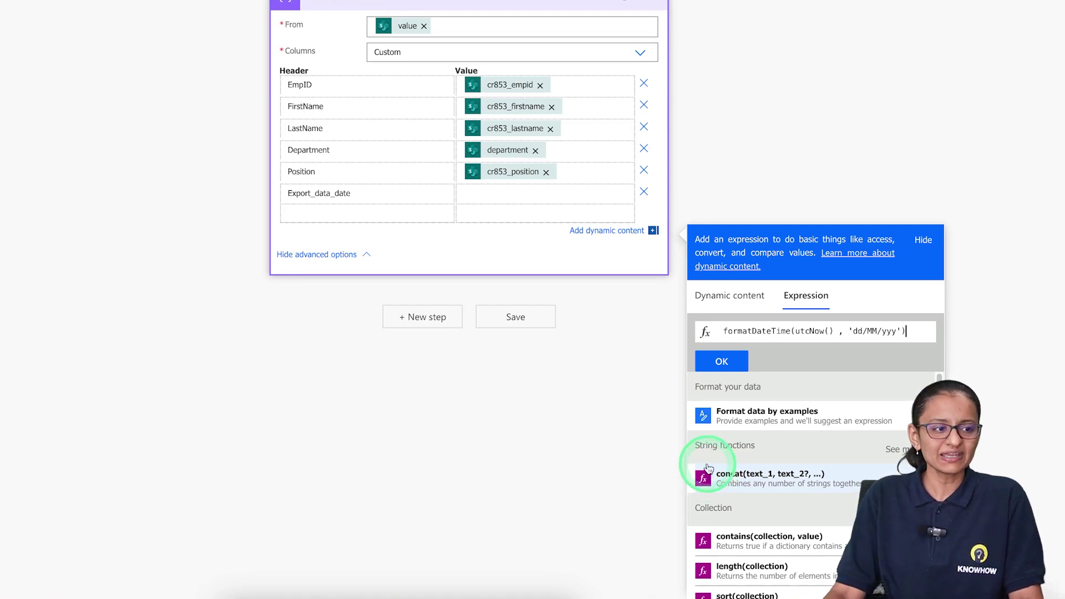
left_click(712, 370)
left_click(476, 273)
left_click(336, 198)
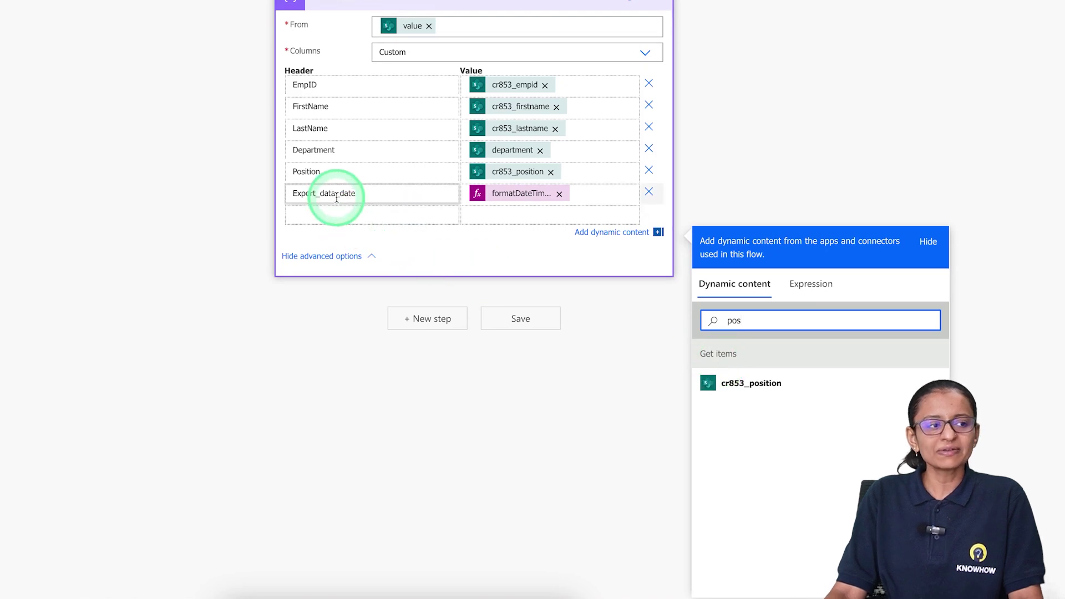
left_click(503, 201)
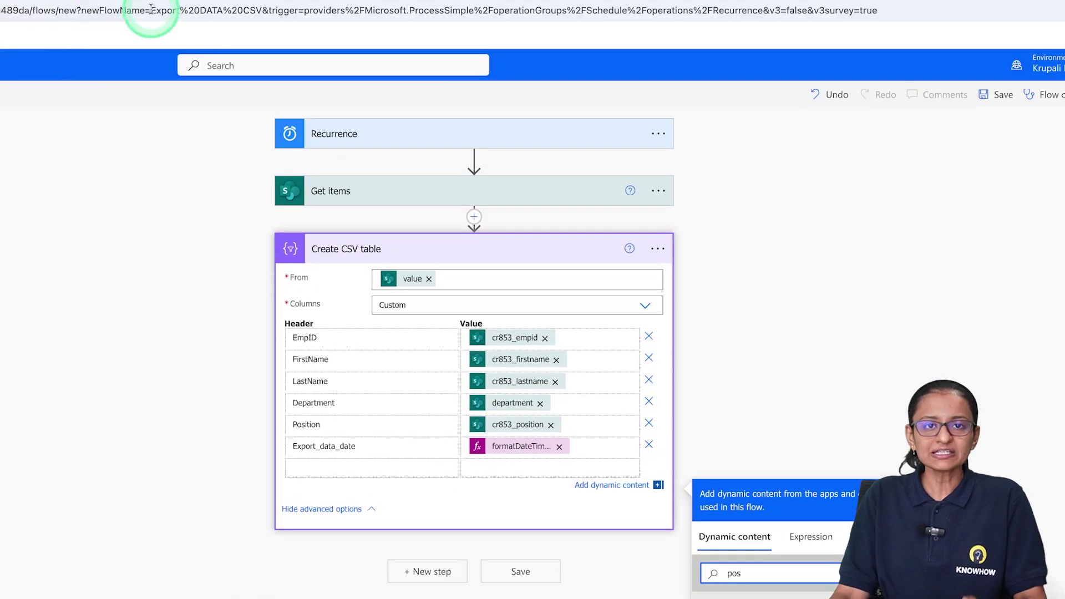
left_click(199, 26)
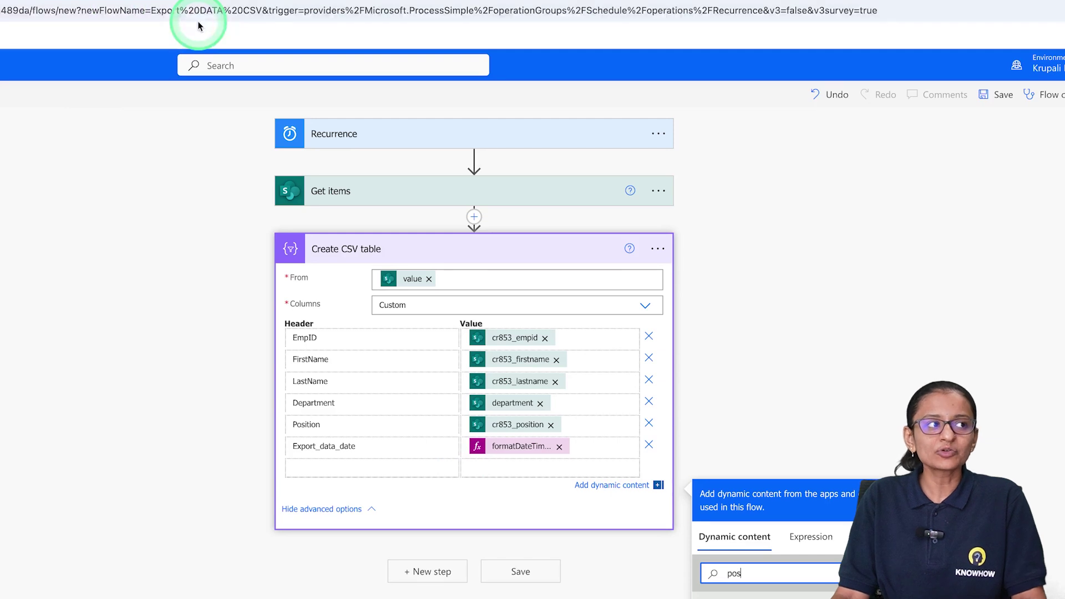
left_click(447, 335)
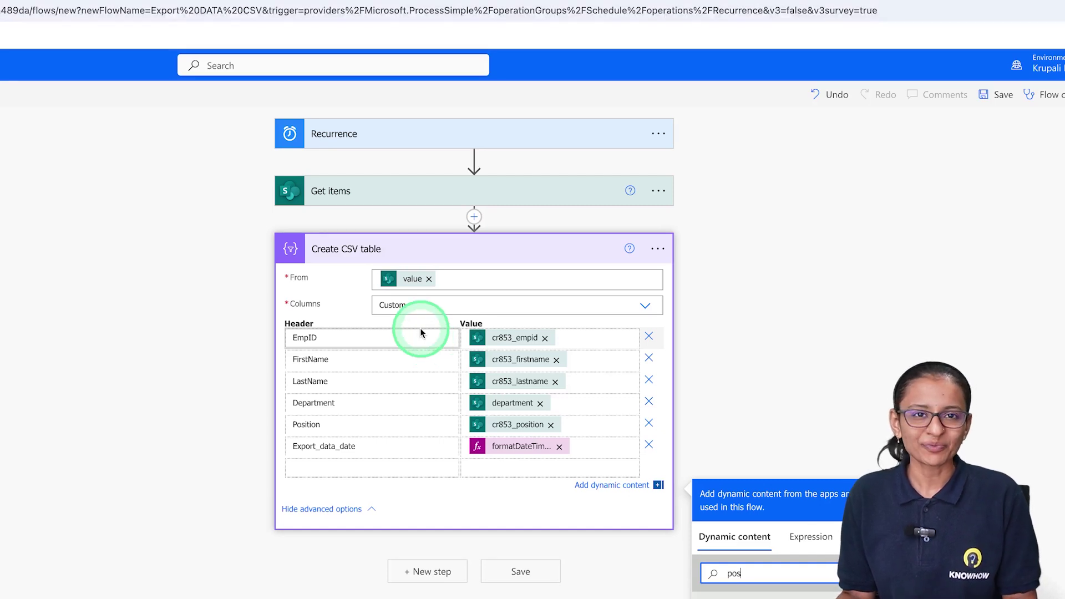
Step: Add a SharePoint Create file action after the Create CSV table action
left_click(423, 571)
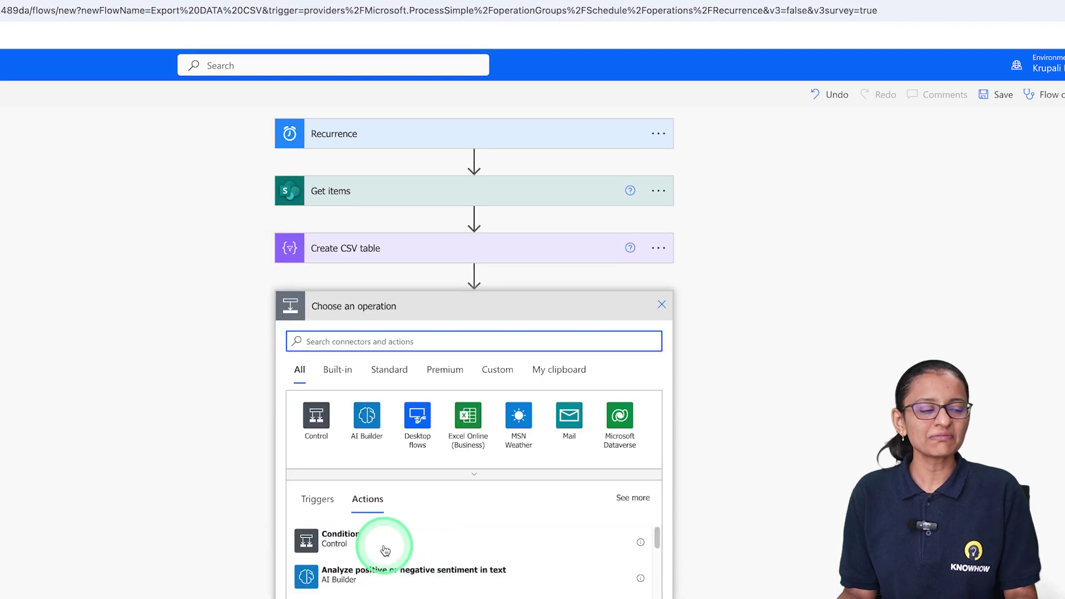
type("create fil")
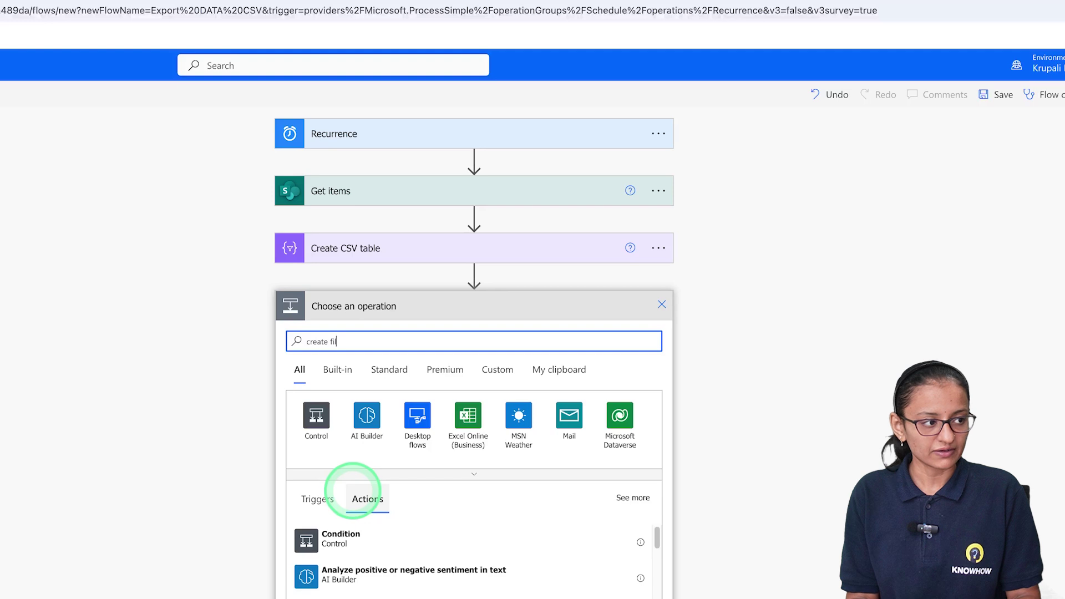
type("e")
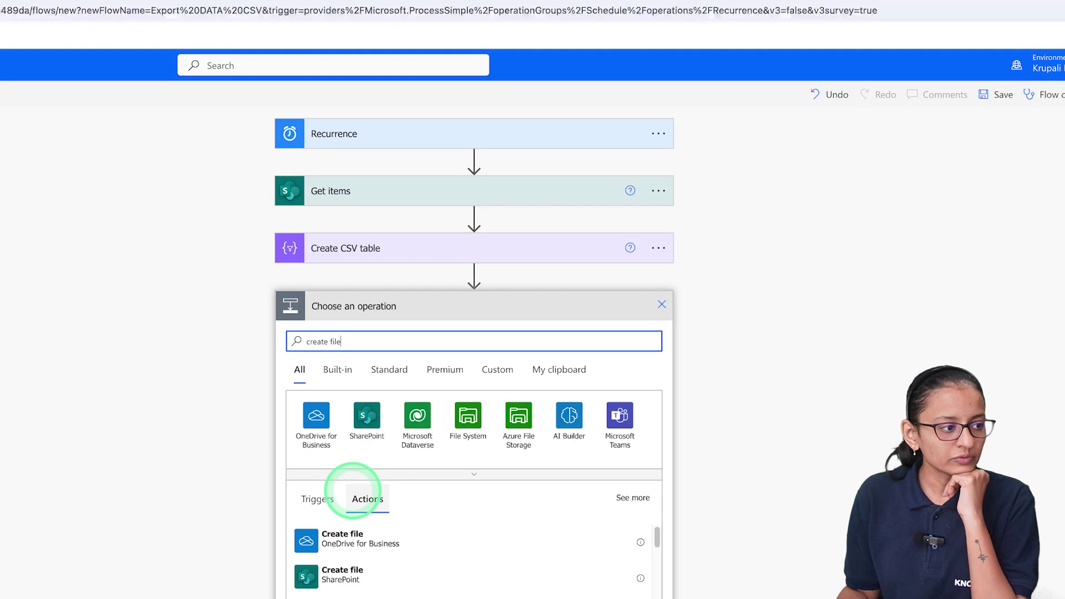
left_click(361, 579)
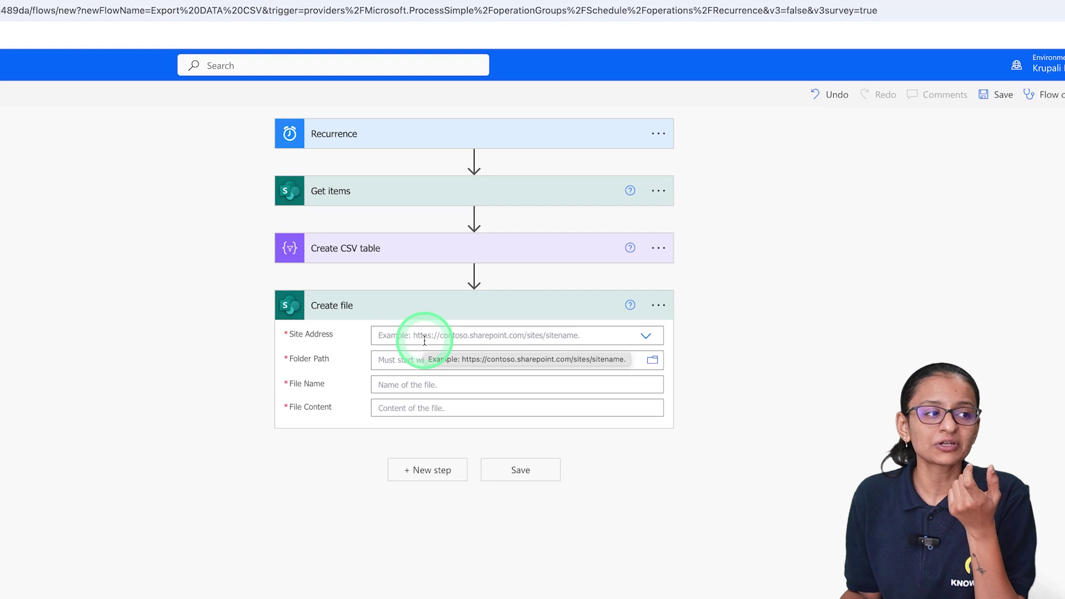
Step: Set the Create file action's Site Address to KnowHow (Personal) and its Folder Path to /Shared Documents/General/Youtube Data
left_click(649, 336)
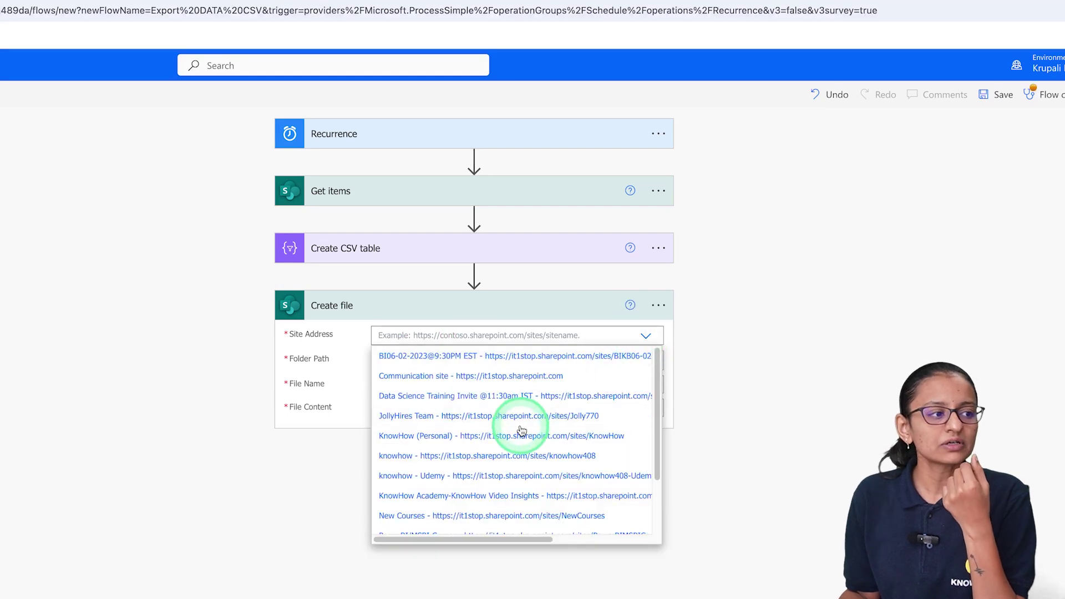
left_click(416, 437)
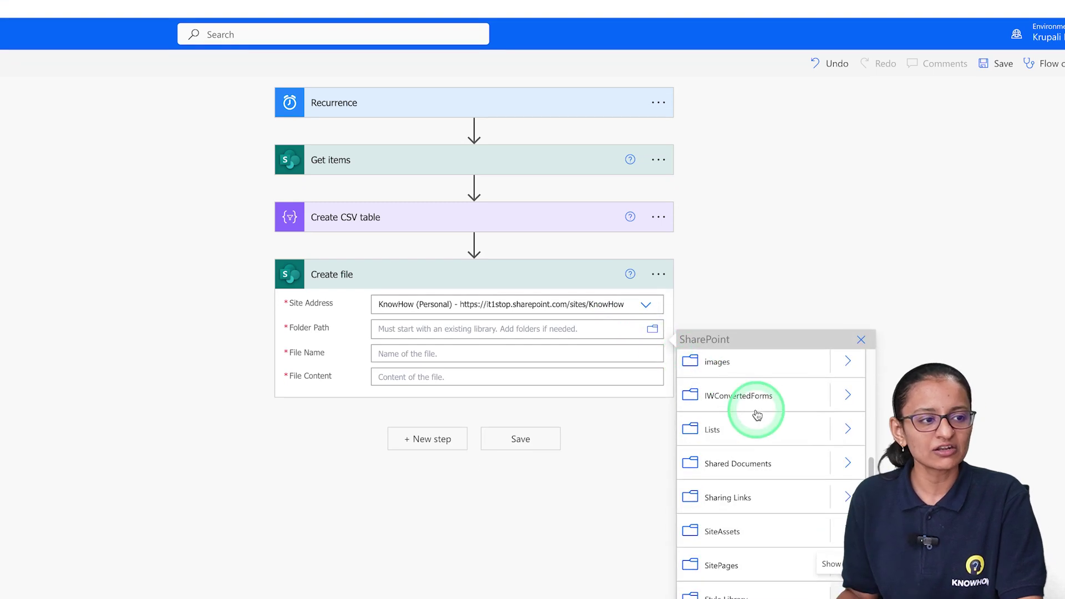
left_click(849, 494)
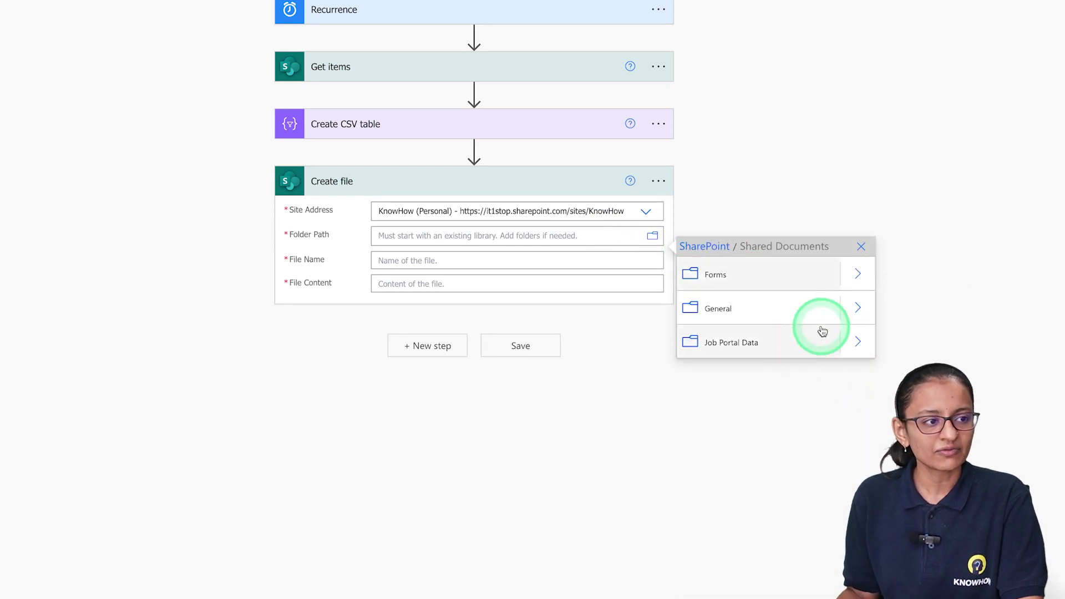
left_click(868, 307)
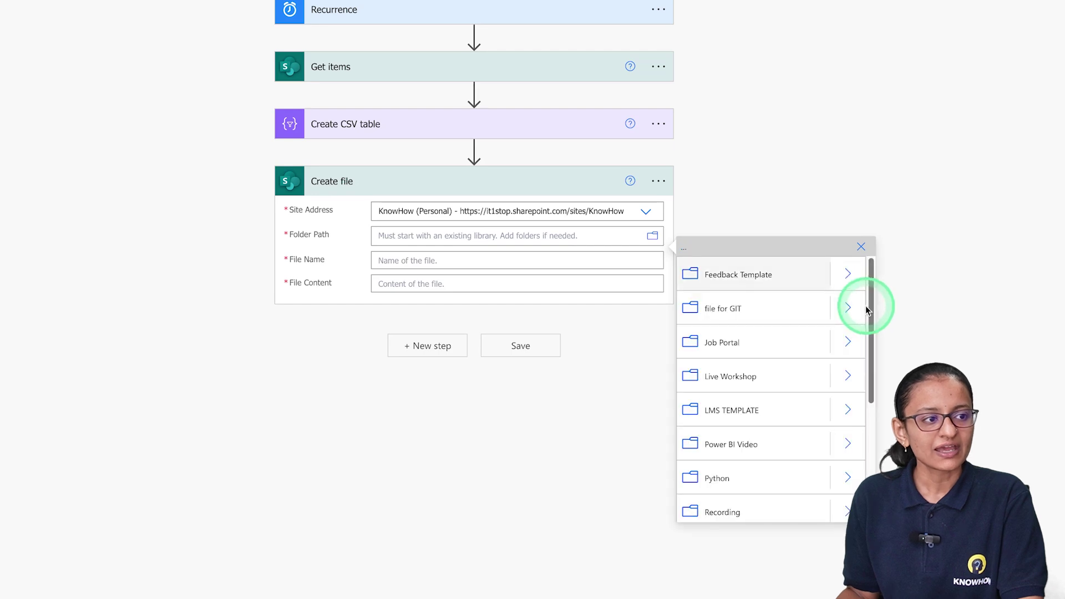
scroll(837, 510, "down", 4)
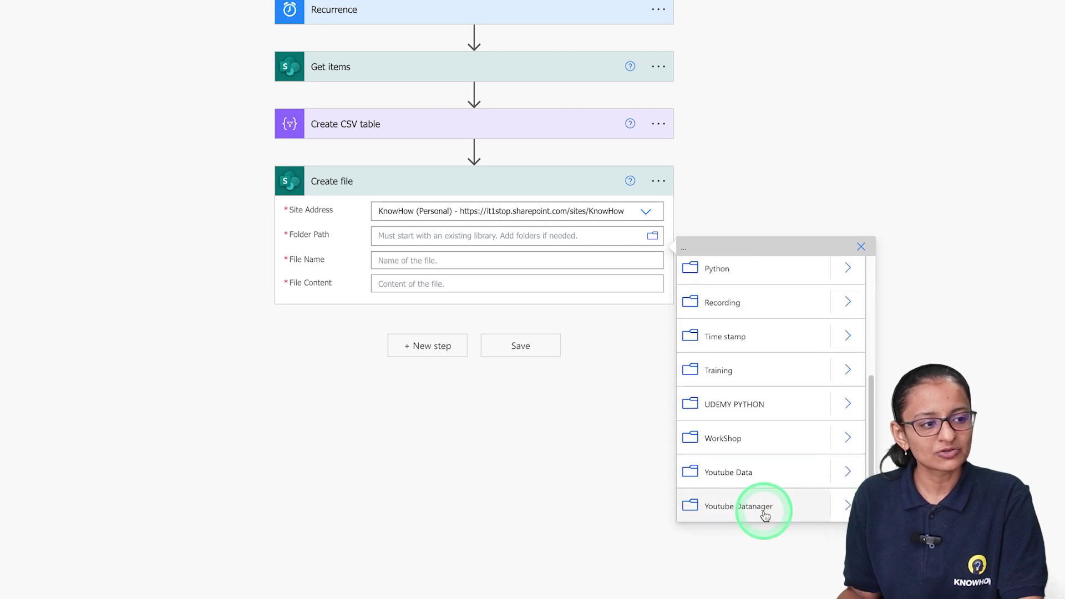
left_click(738, 470)
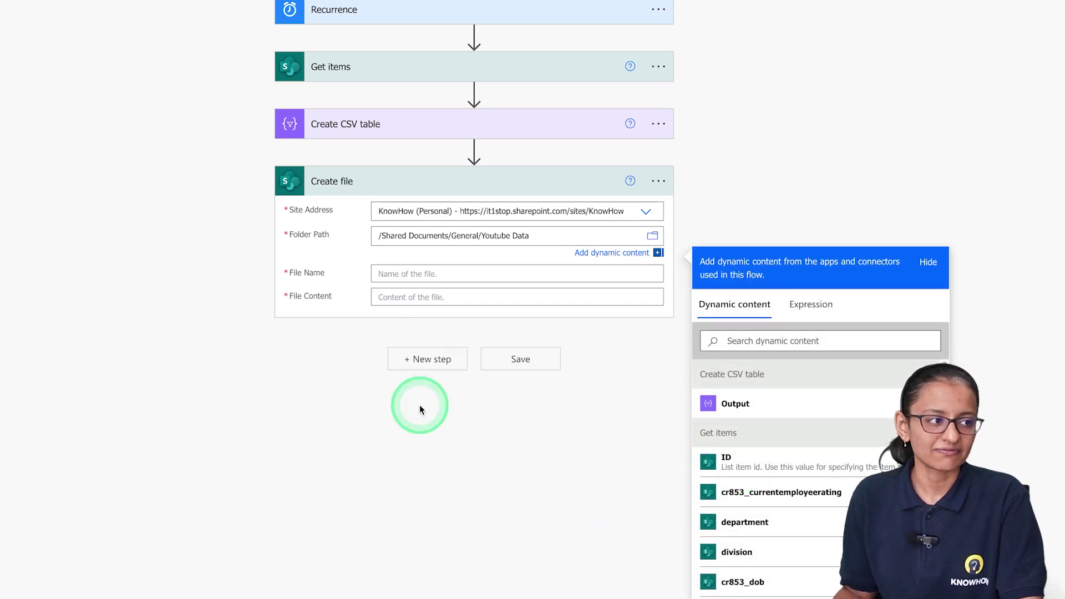
Step: Begin a File Name expression for the Create file action using the concat function with 'emp_data_' as its first argument
left_click(409, 274)
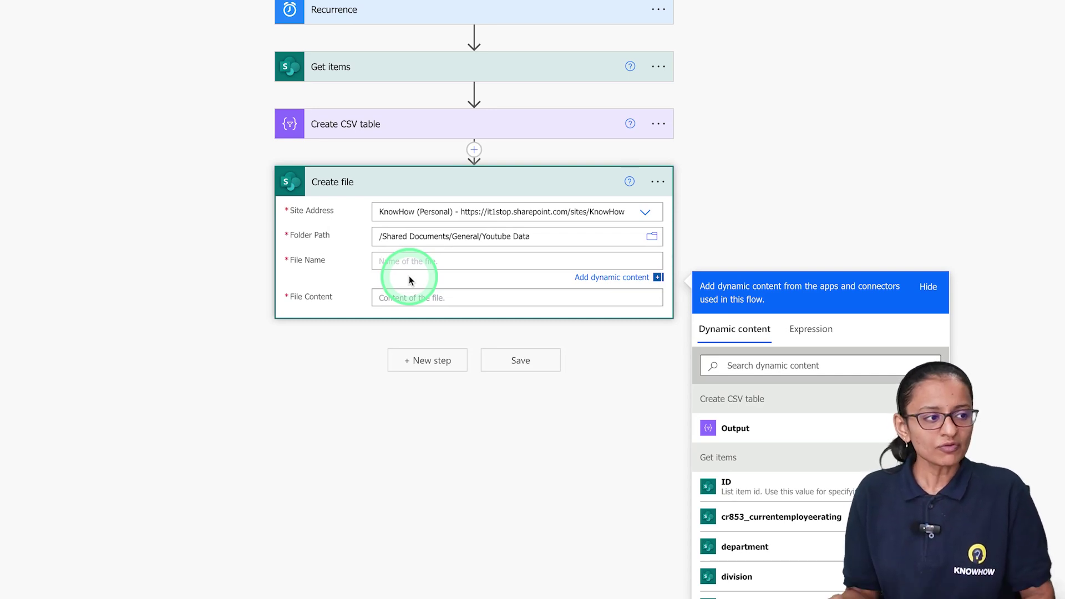
left_click(801, 329)
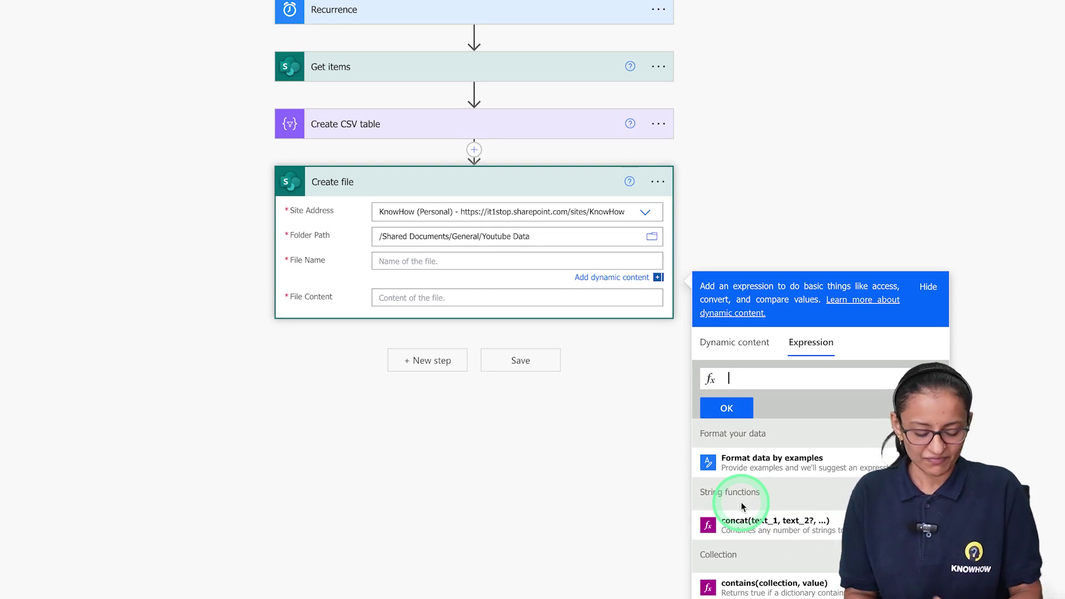
type("con")
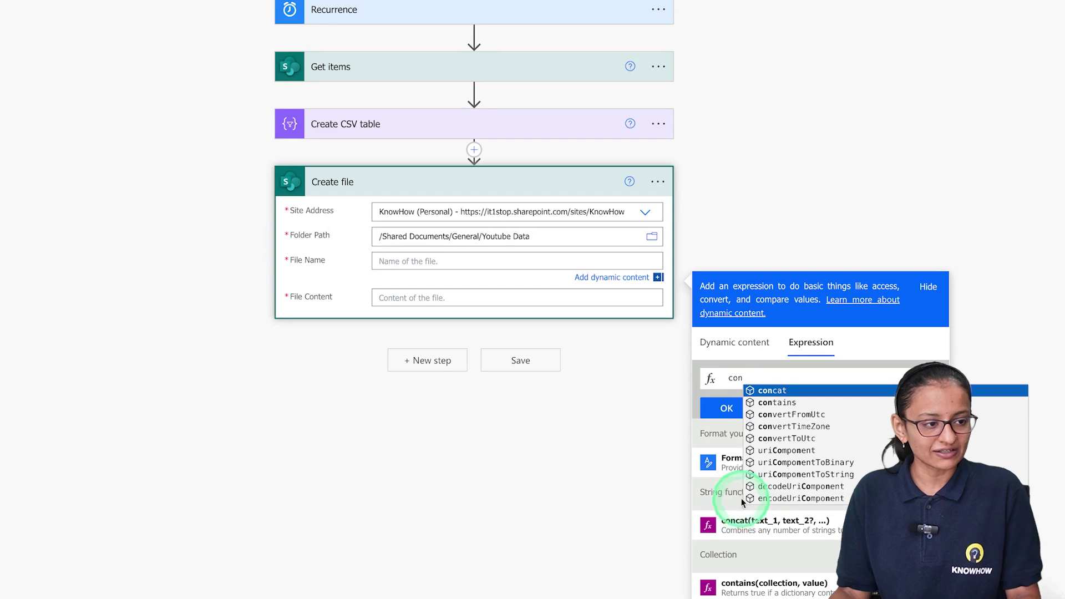
key("Return")
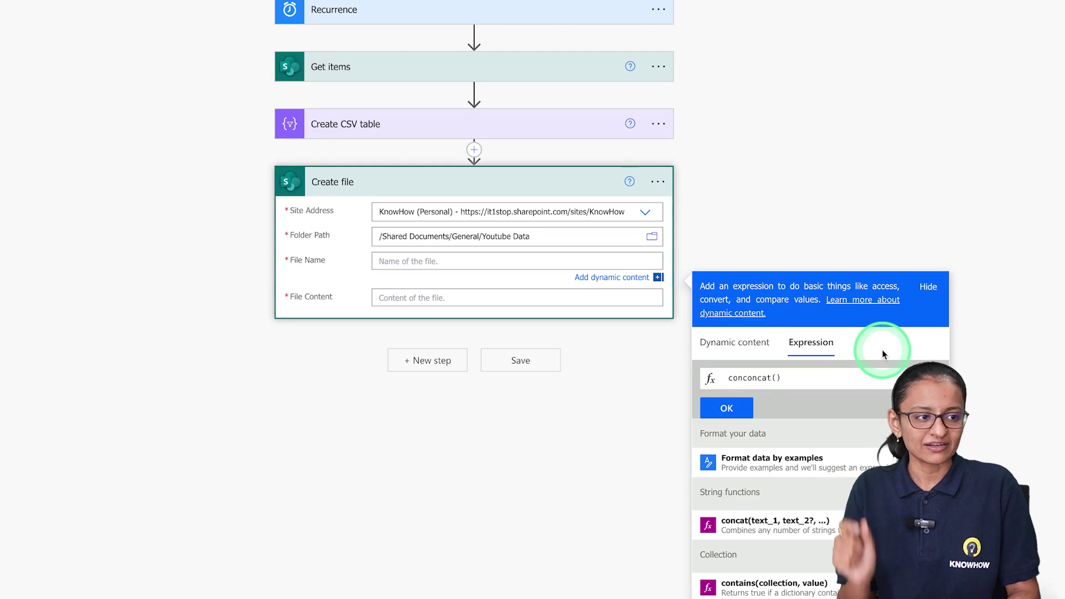
type("'")
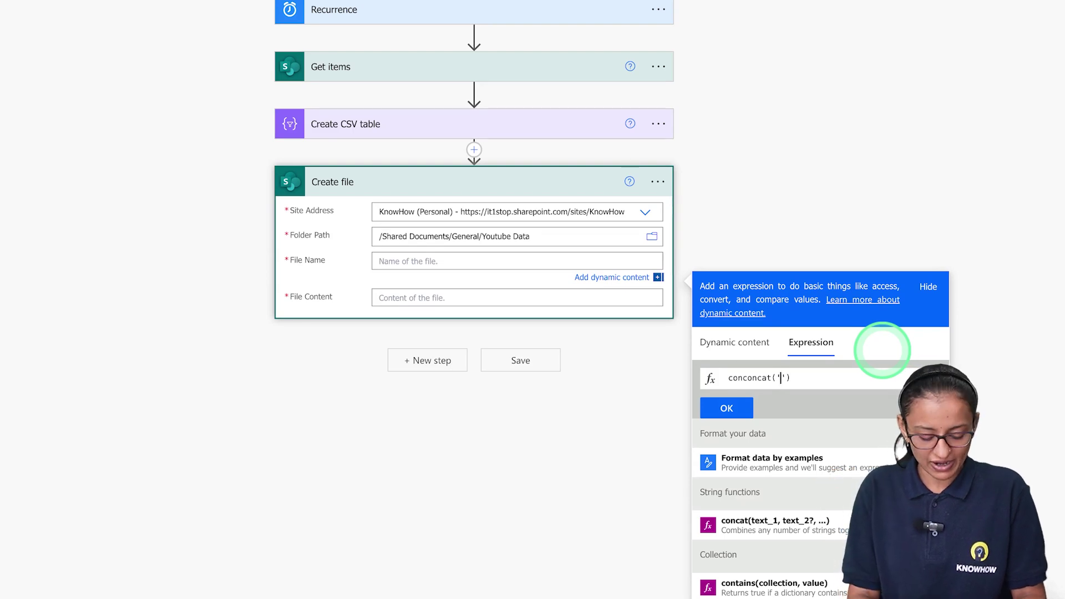
type("emp_data")
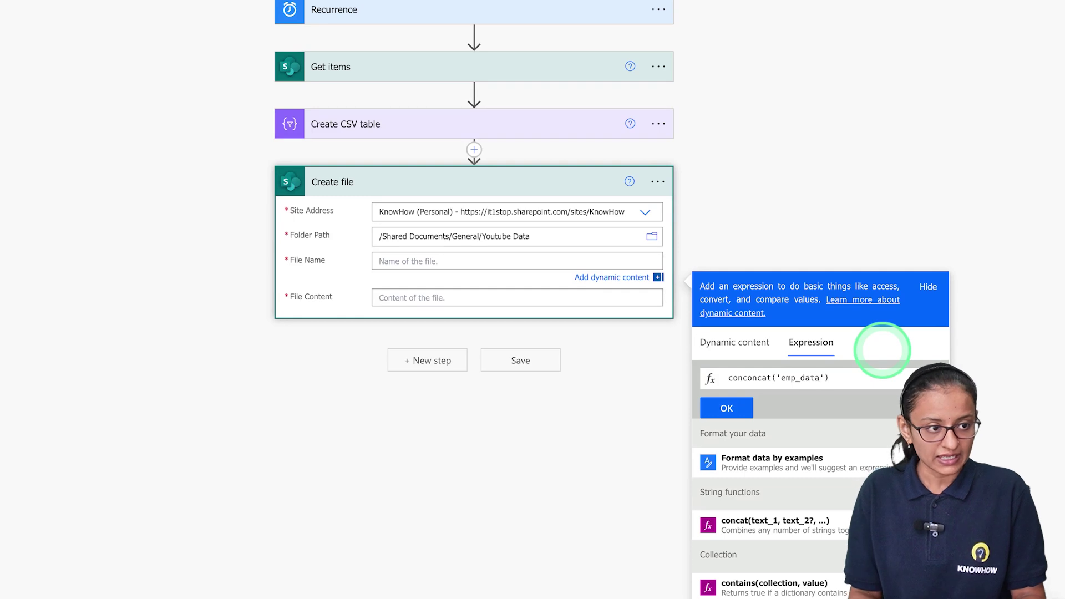
type("_")
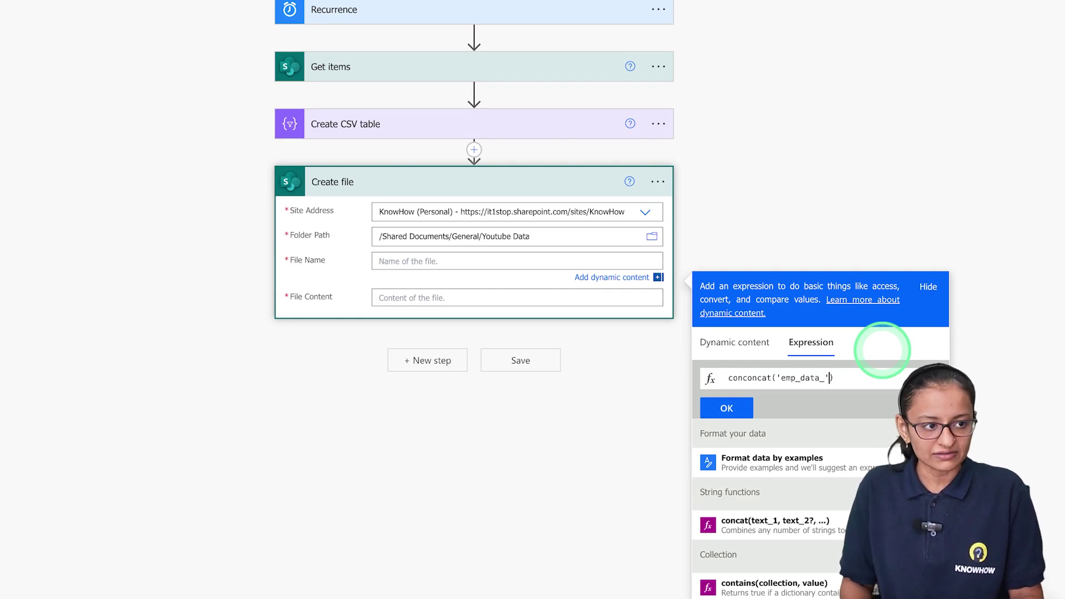
Step: Add formatDateTime(utcNow(),'ddMMyyy') as the second argument of the File Name expression
type(",formatDateTime(")
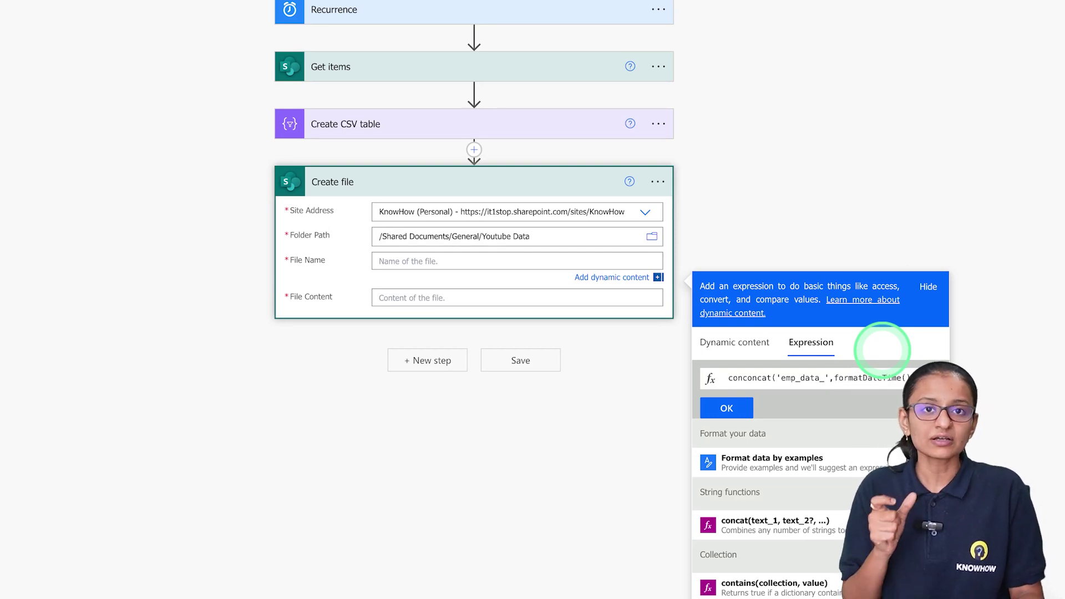
type("ut")
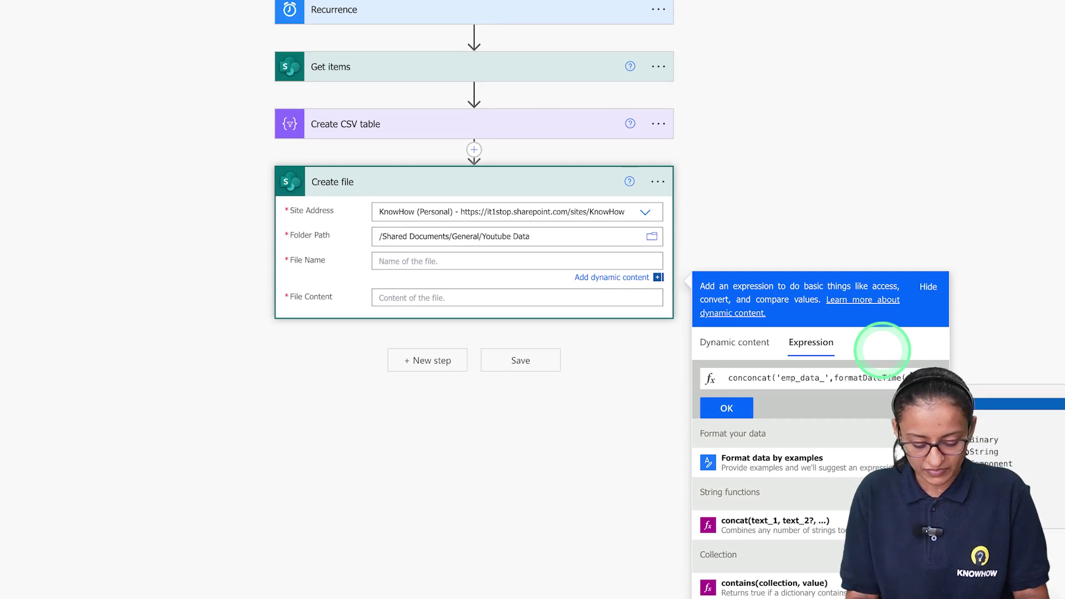
type("cNo")
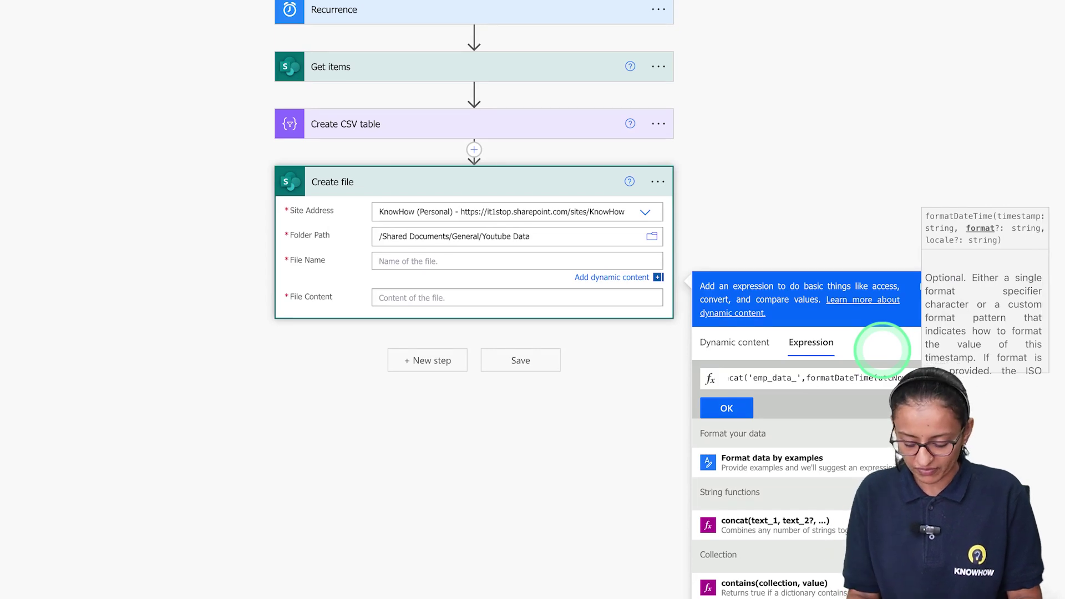
type("w(),'dd-Myyy")
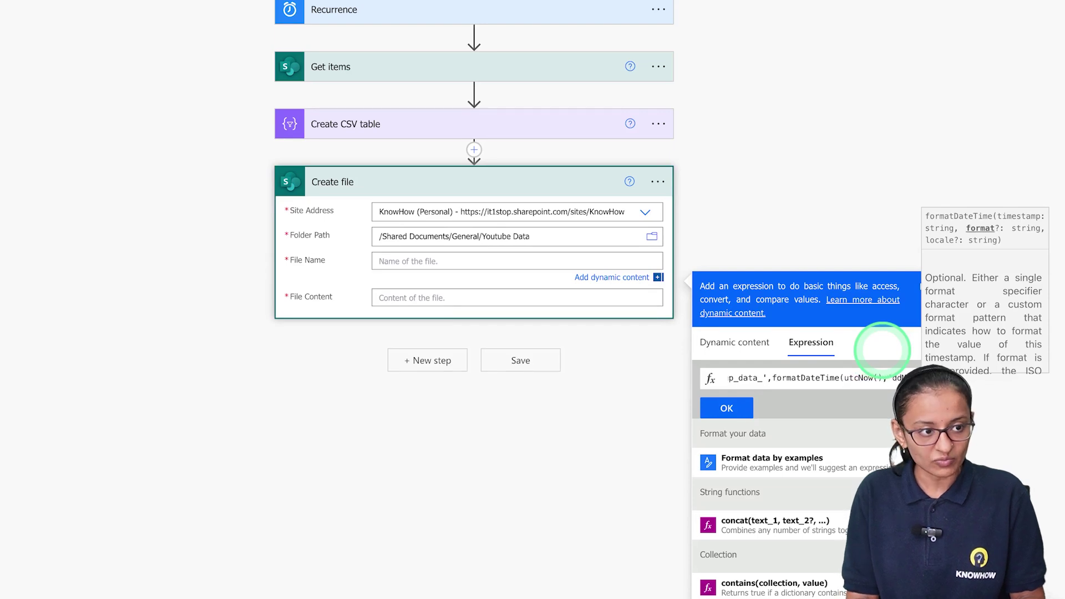
type("yy")
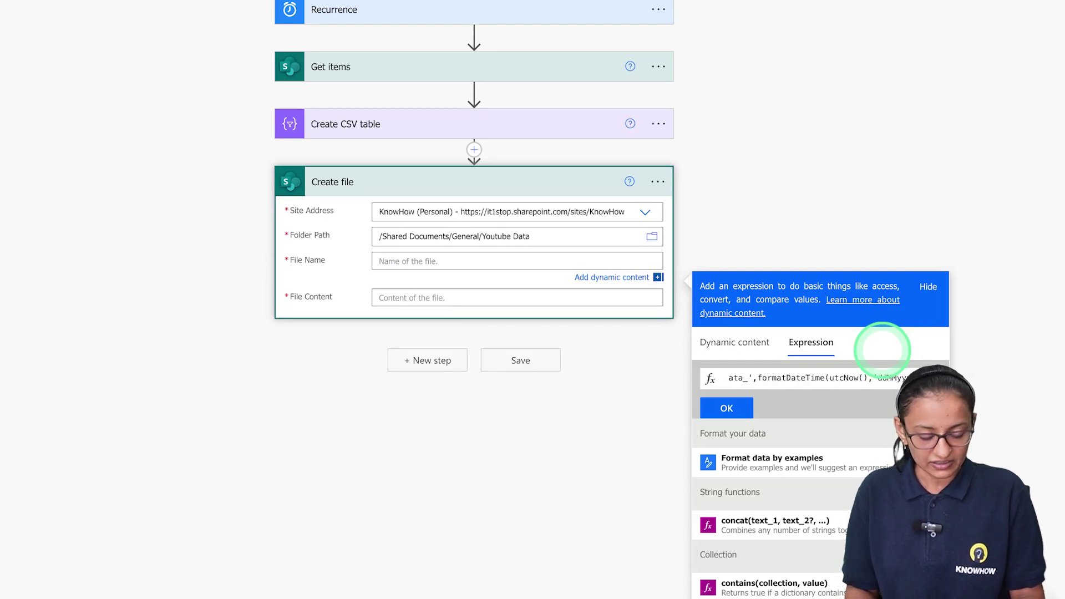
type("'")
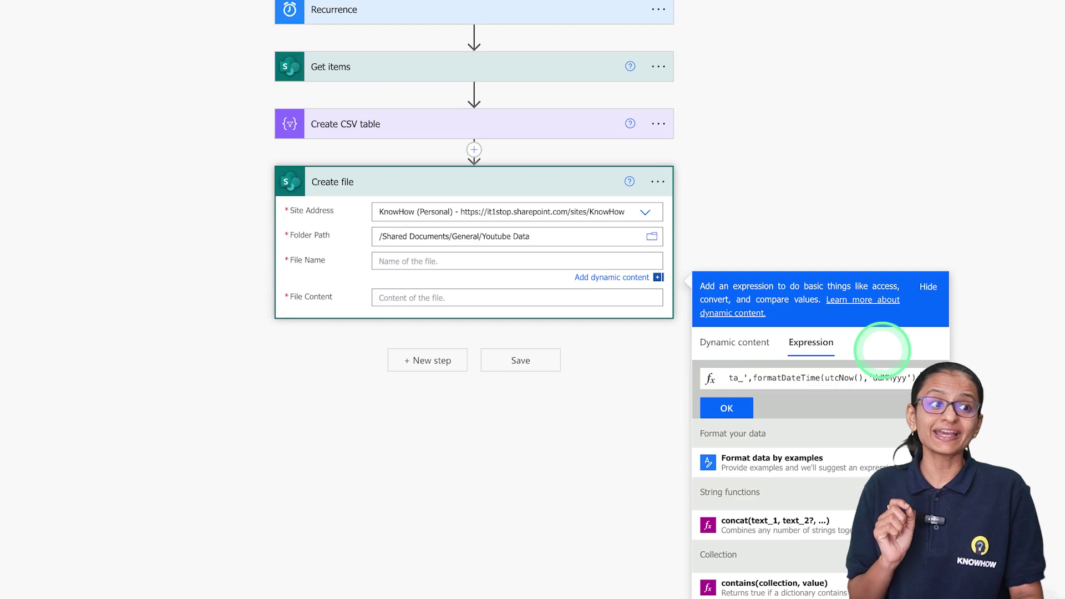
type(")")
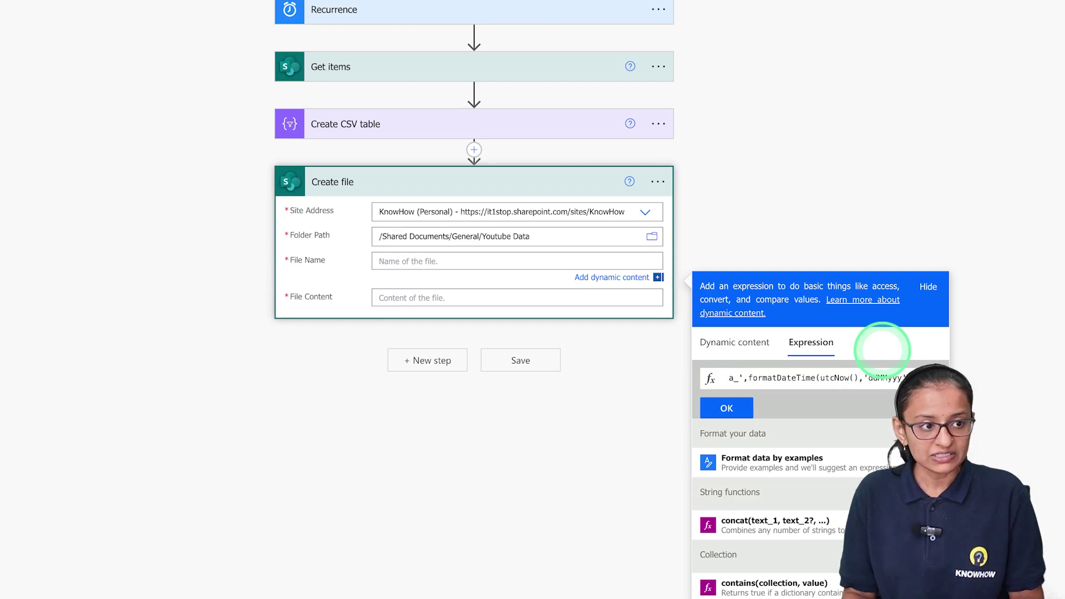
Step: Append the quoted CSV file extension as the expression's last argument and insert the expression as the File Name
type(",")
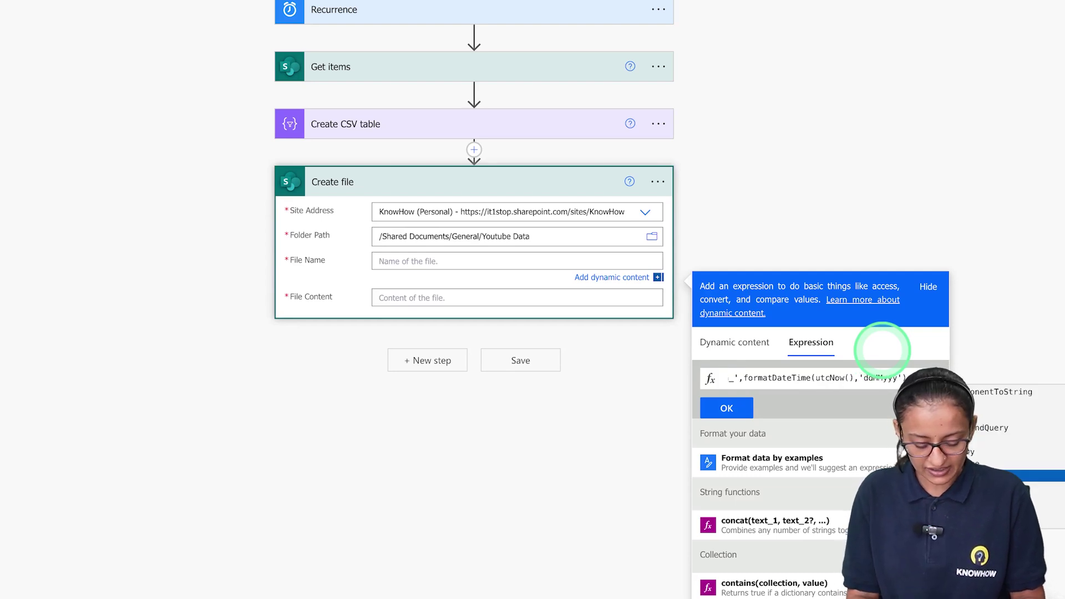
type("'.c")
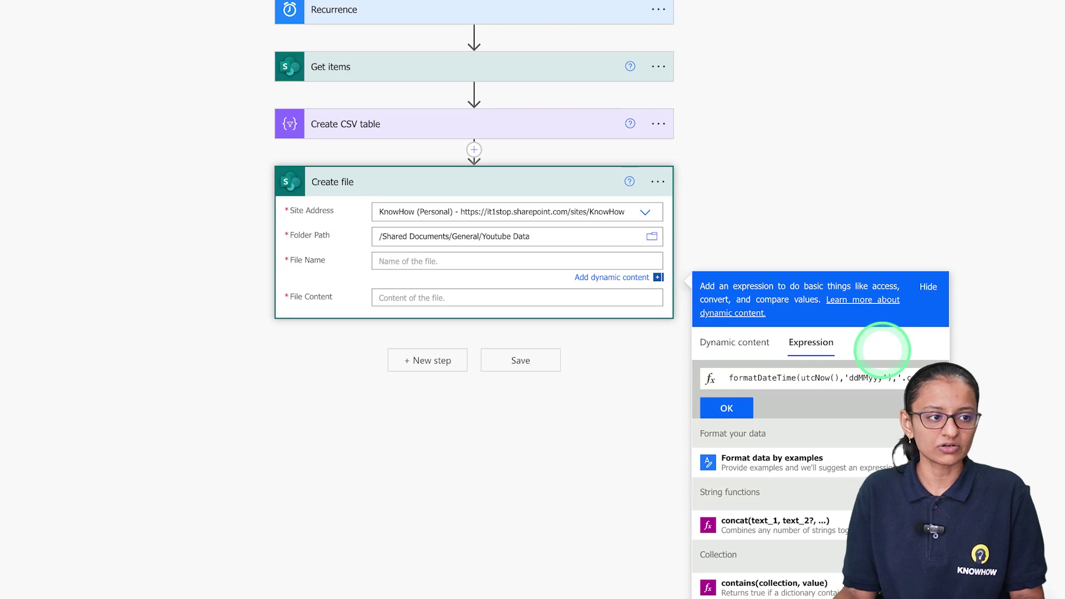
left_click(726, 407)
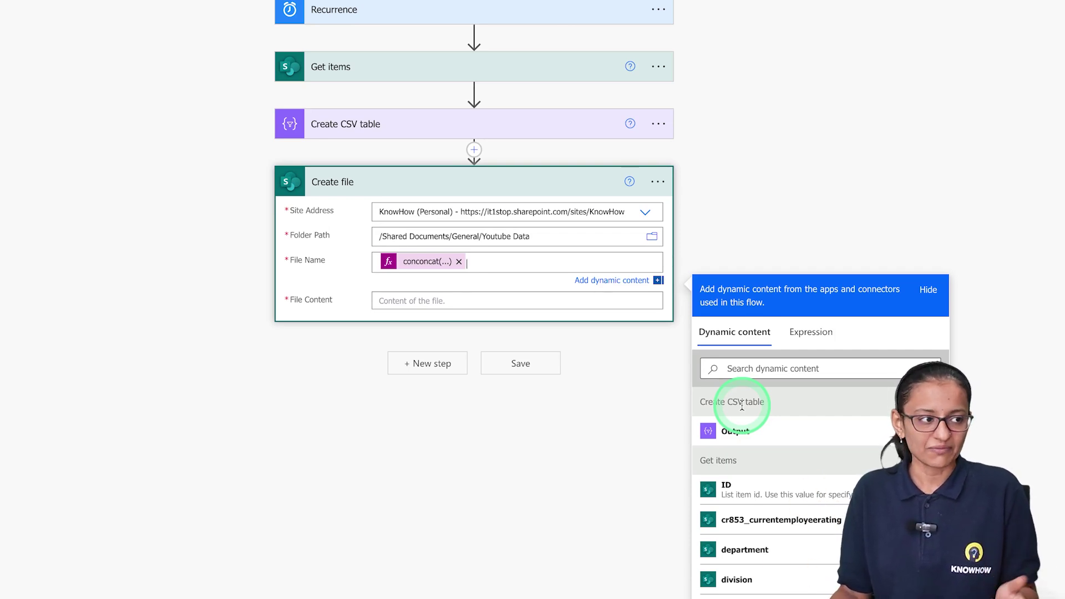
Step: Set the File Content to the Output of Create CSV table and save the flow
left_click(403, 302)
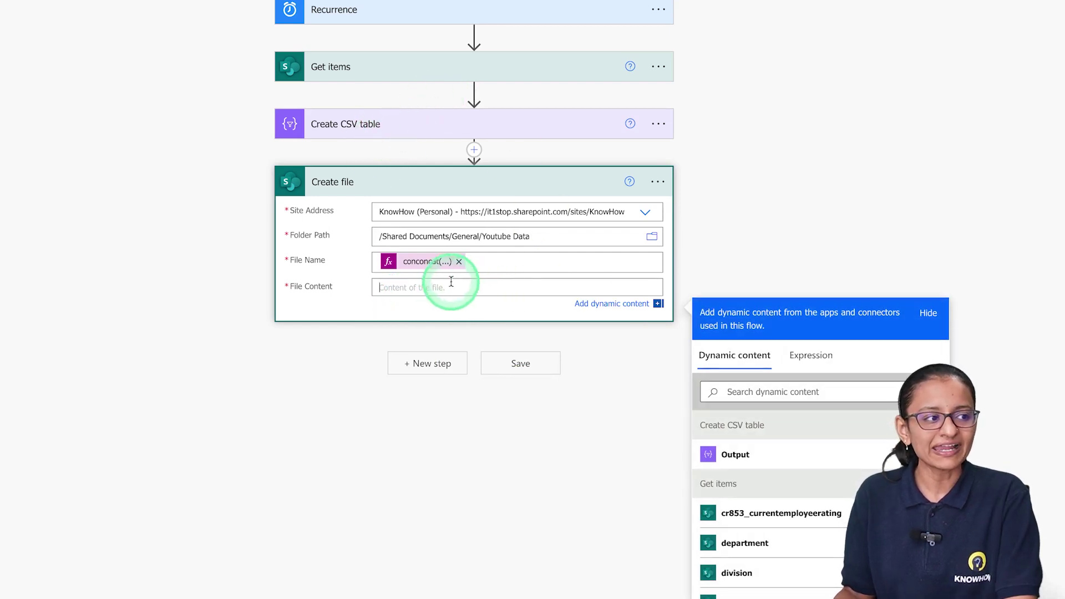
left_click(736, 454)
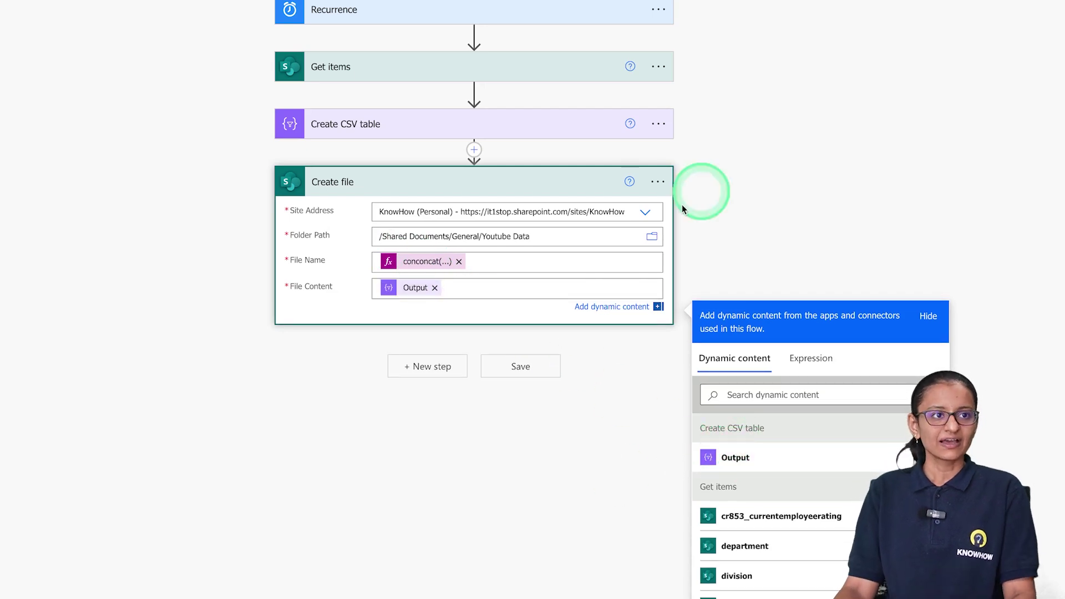
left_click(1003, 12)
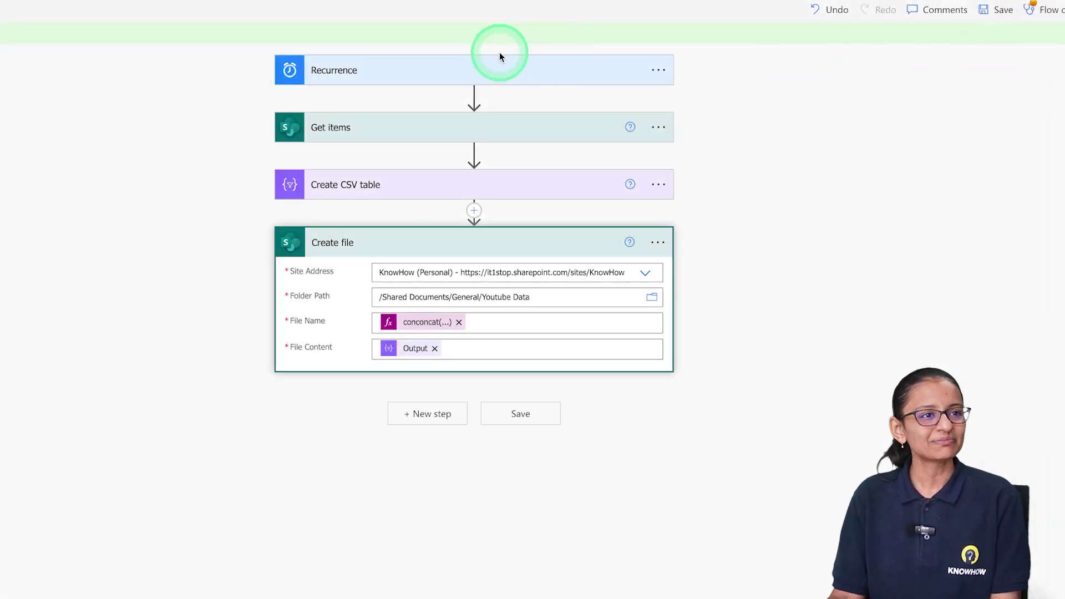
Step: Run a manual test of the flow and examine the run details of the Create file action
left_click(959, 15)
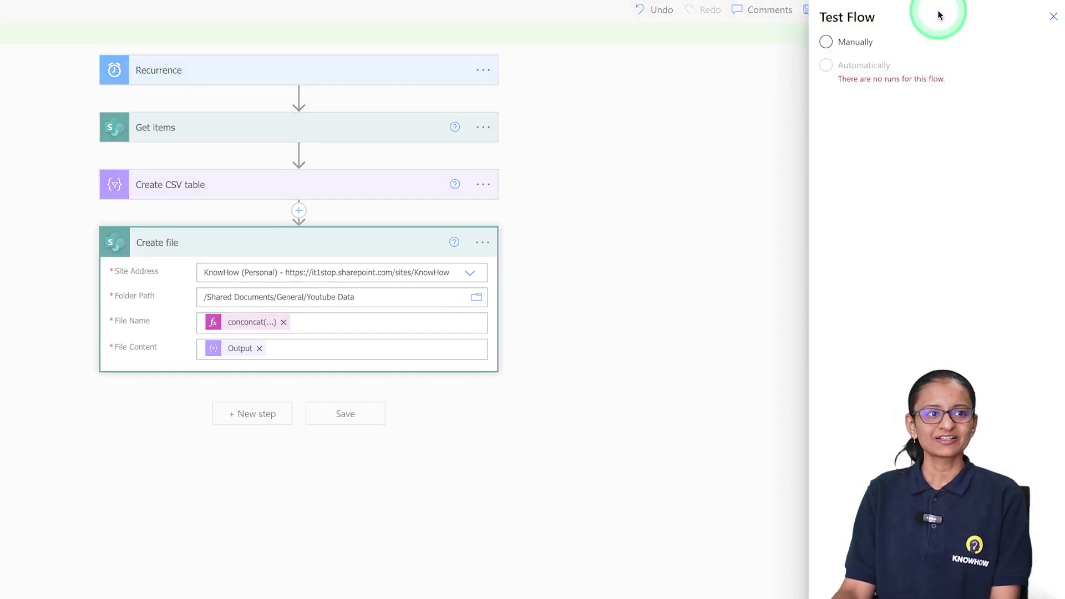
left_click(862, 43)
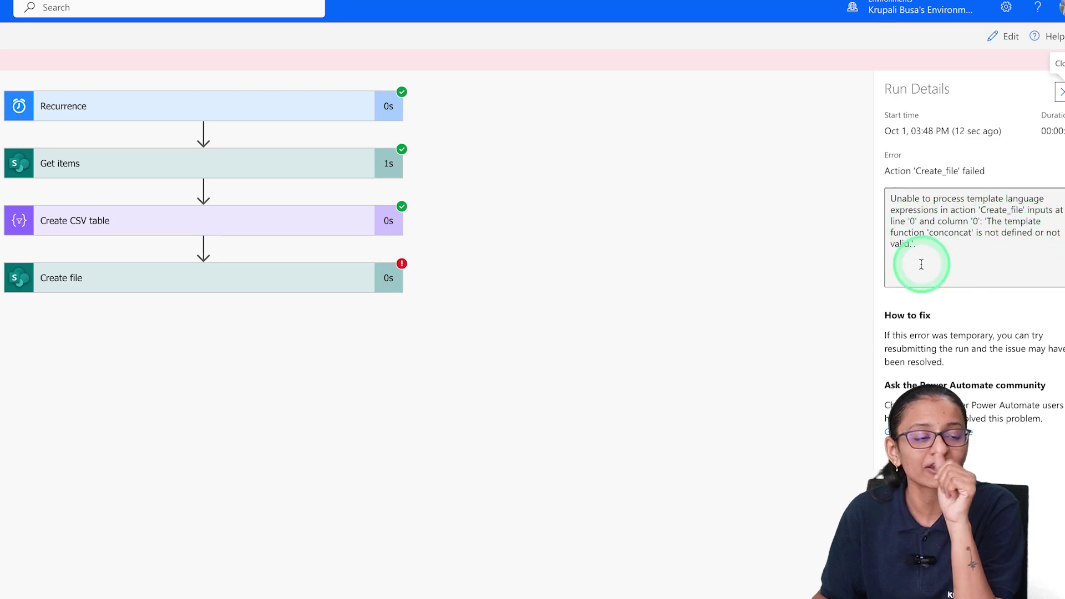
left_click(141, 274)
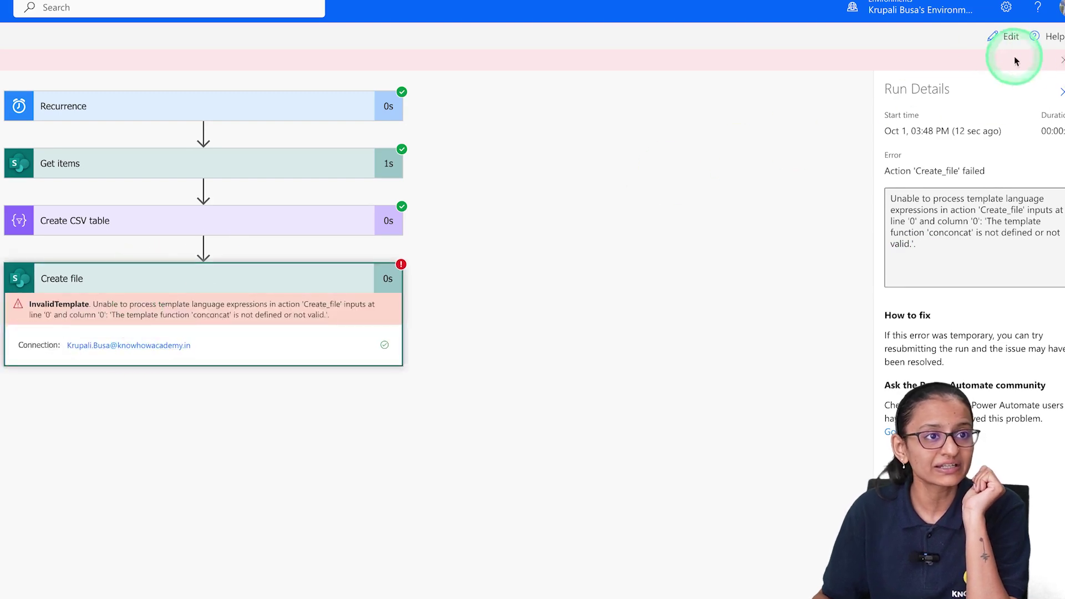
Step: Return to editing the flow and replace the Create file action's File Name expression with the plain name emp_data.csv
left_click(996, 40)
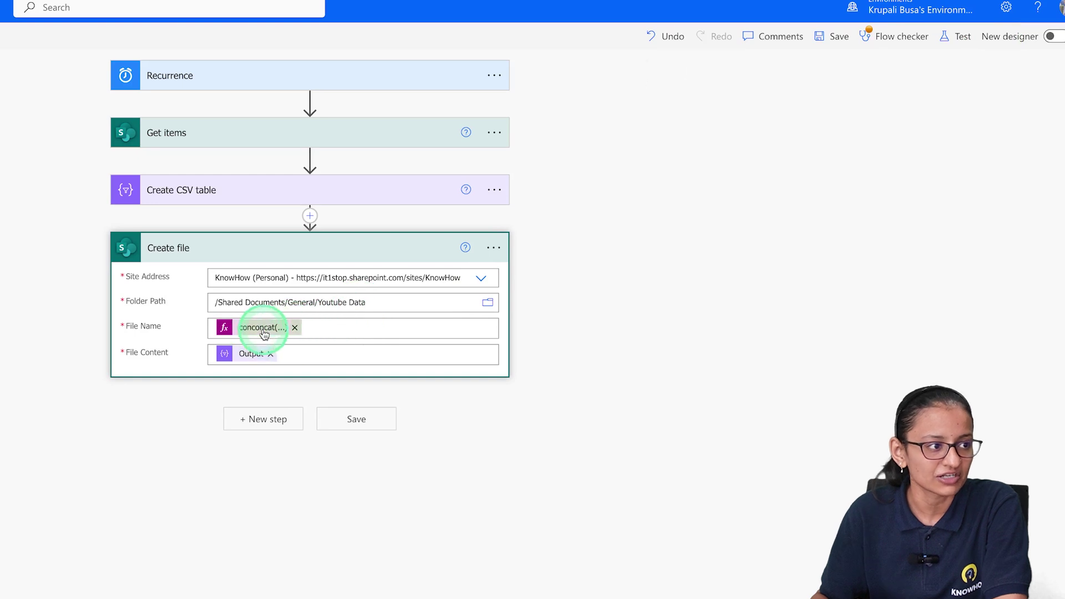
left_click(294, 327)
left_click(251, 327)
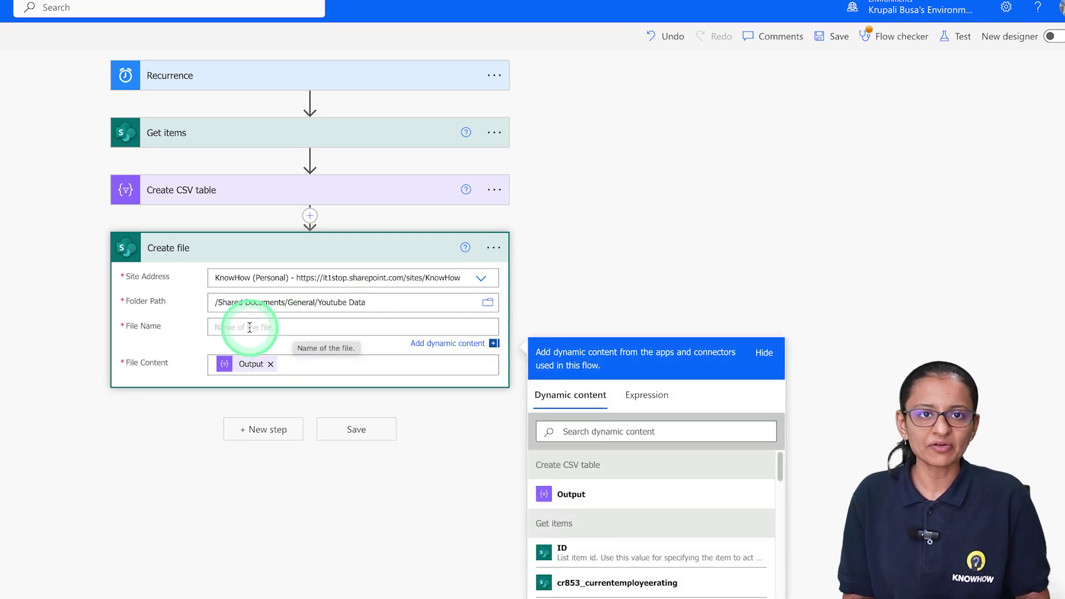
type("emp_data.")
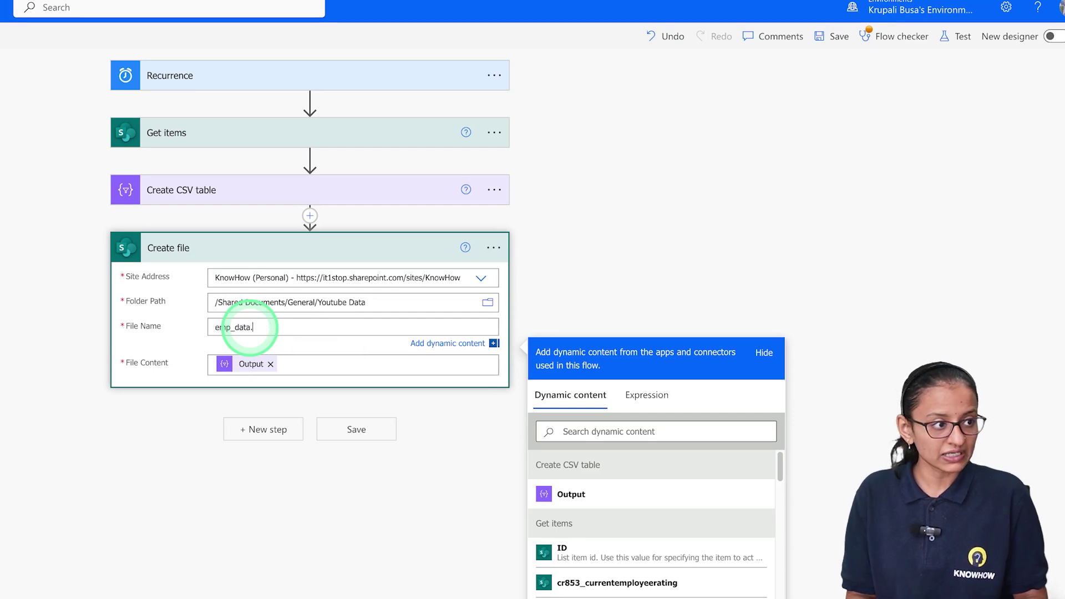
type("cs")
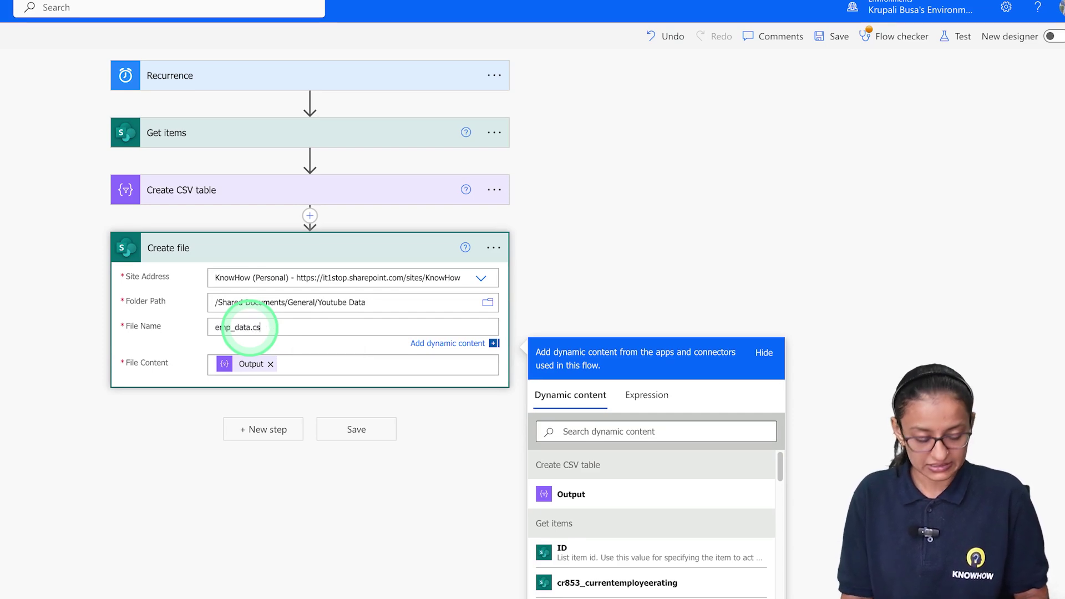
type("v")
Step: Check the flow for errors with the Flow checker and save the flow
left_click(894, 36)
left_click(1061, 43)
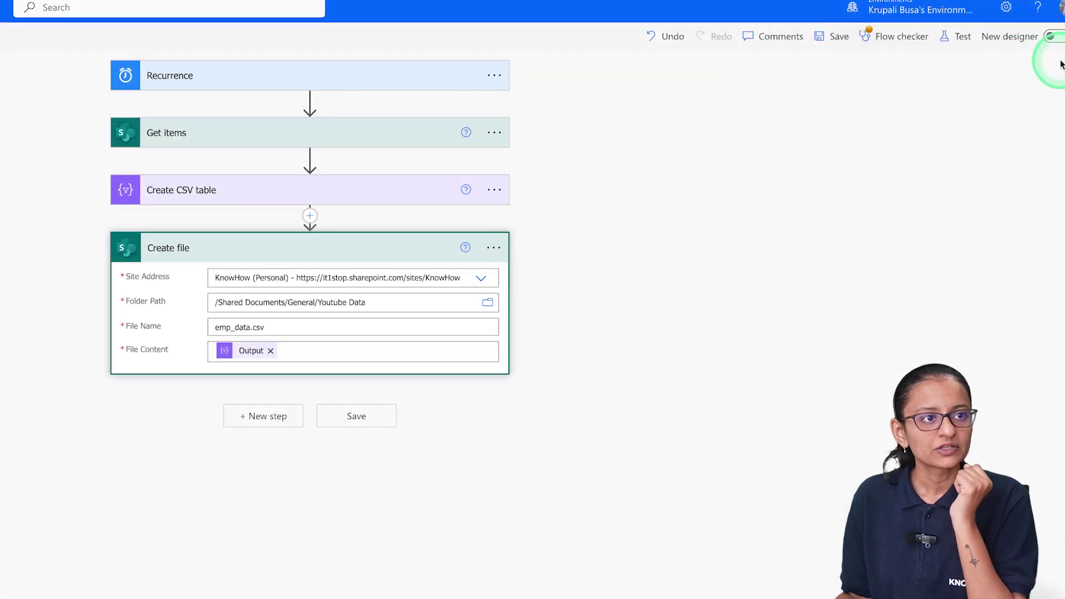
left_click(827, 38)
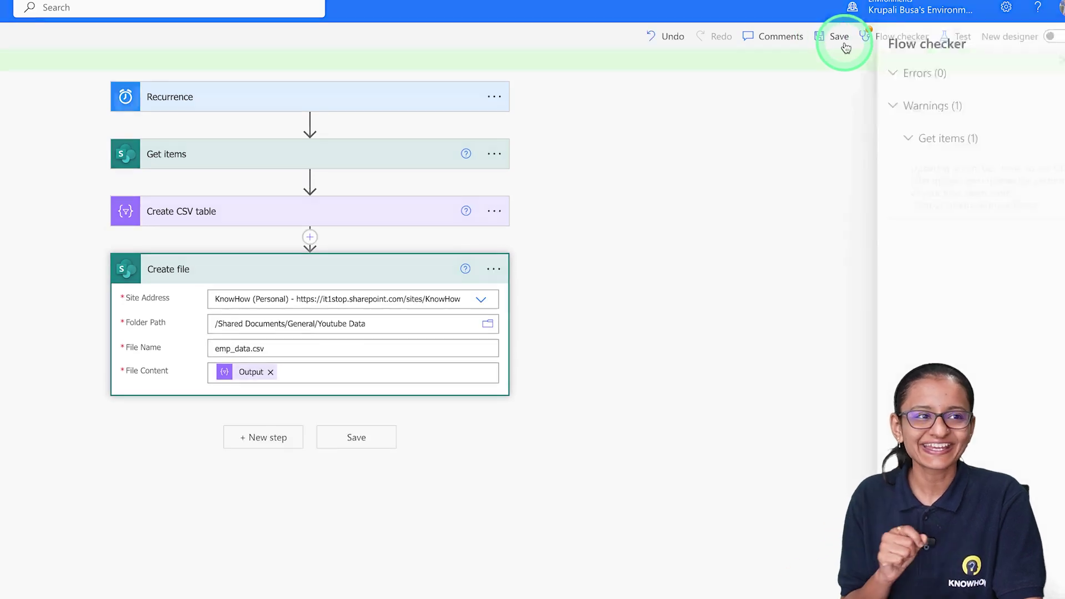
Step: Close the Flow checker and run another test of the updated flow
left_click(1061, 43)
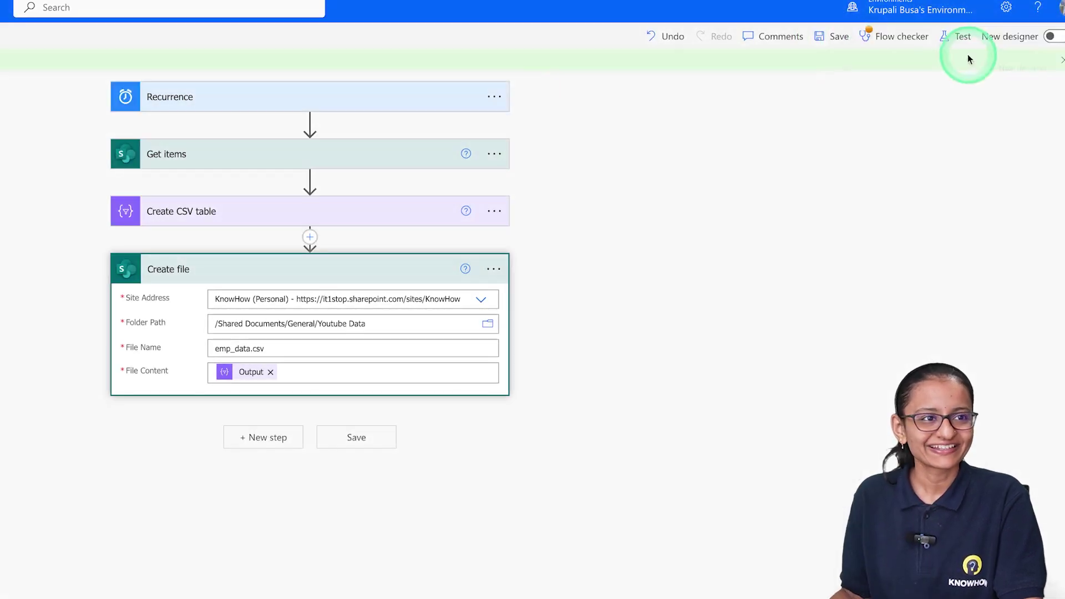
left_click(963, 37)
left_click(826, 569)
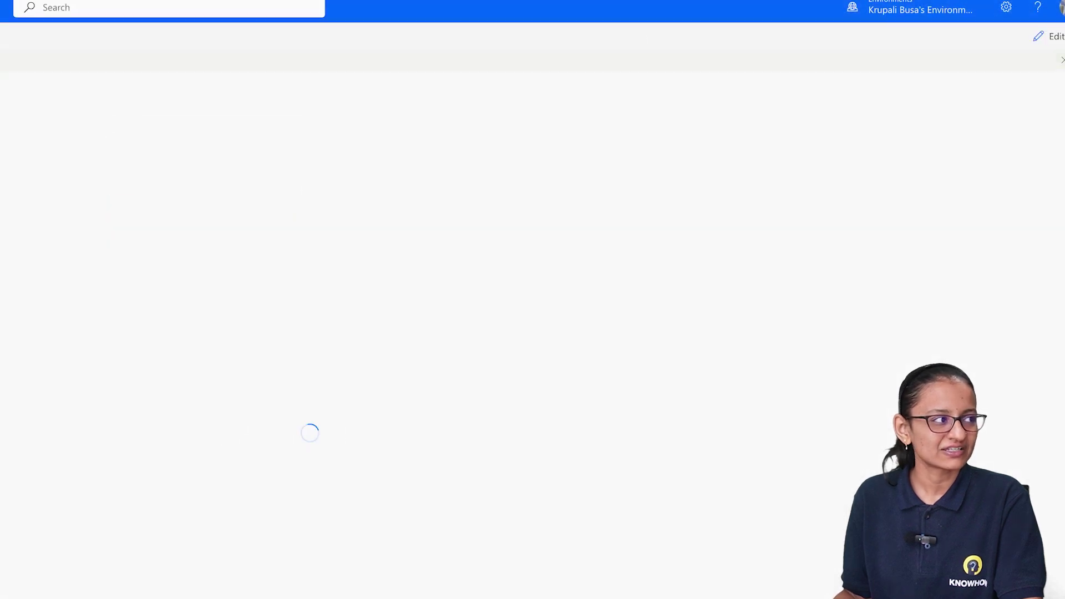
Step: Open the exported emp_data file in Excel for the web and auto-fit the widths of columns A through F
left_click(663, 371)
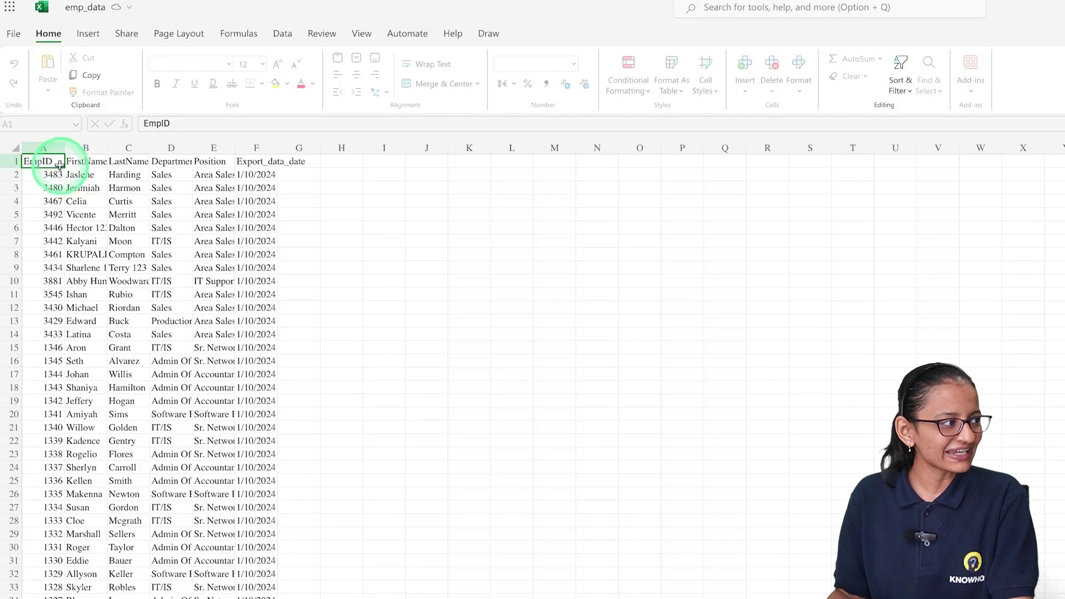
left_click_drag(42, 148, 241, 145)
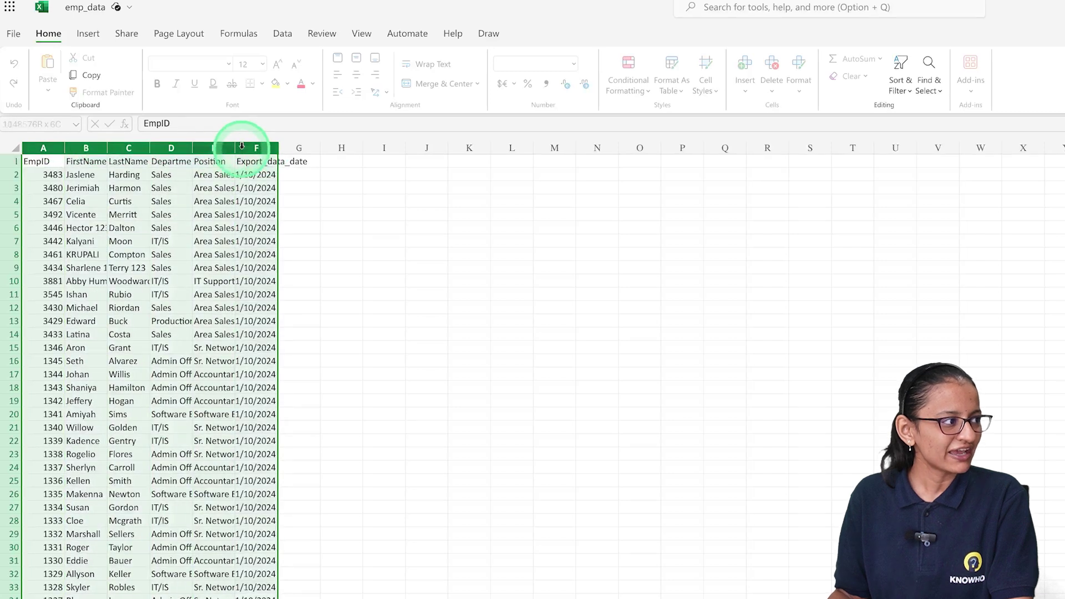
double_click(235, 147)
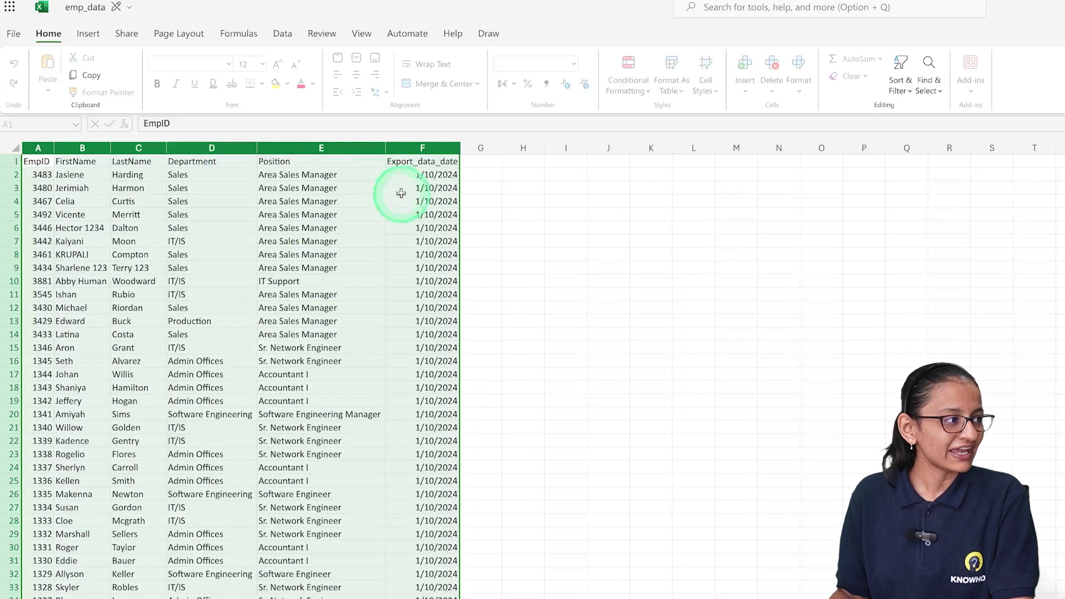
Step: Examine the exported employee rows and the dates in the Export_data_date column
left_click(417, 212)
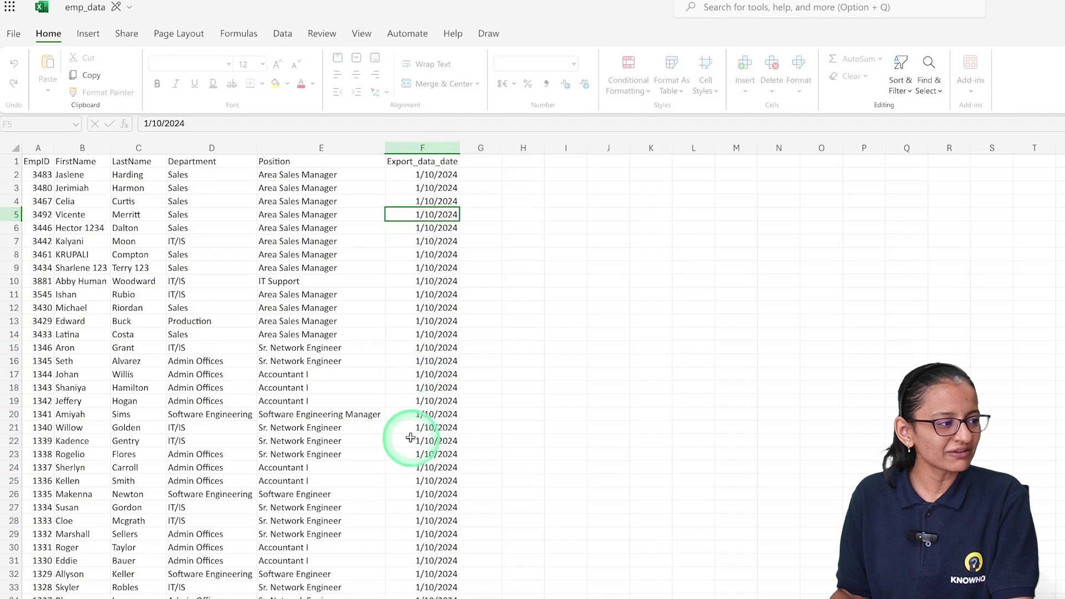
scroll(410, 439, "down", 15)
scroll(411, 439, "up", 16)
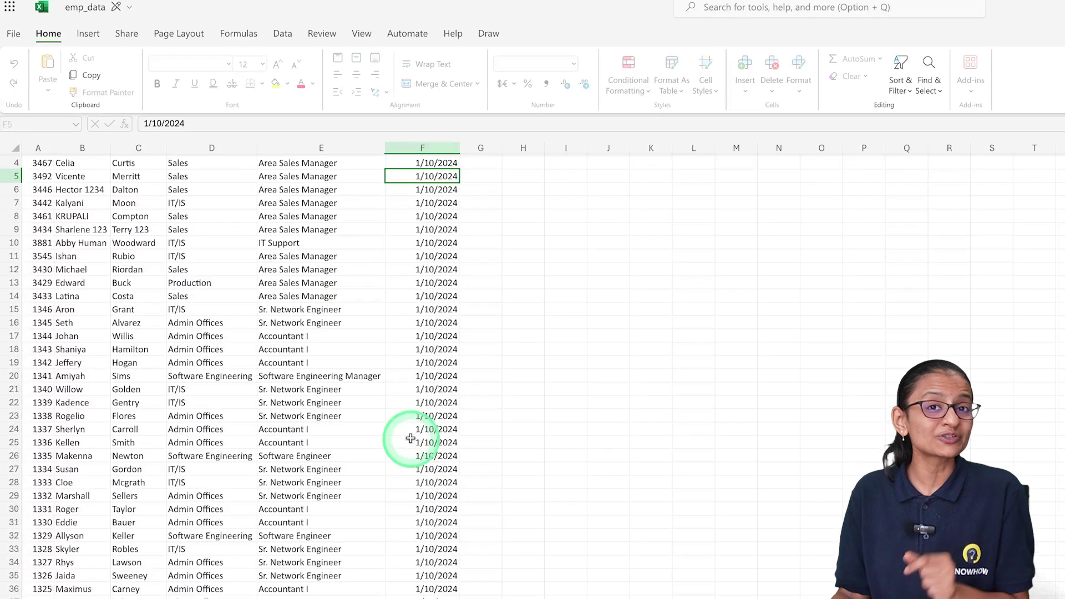
scroll(411, 439, "up", 1)
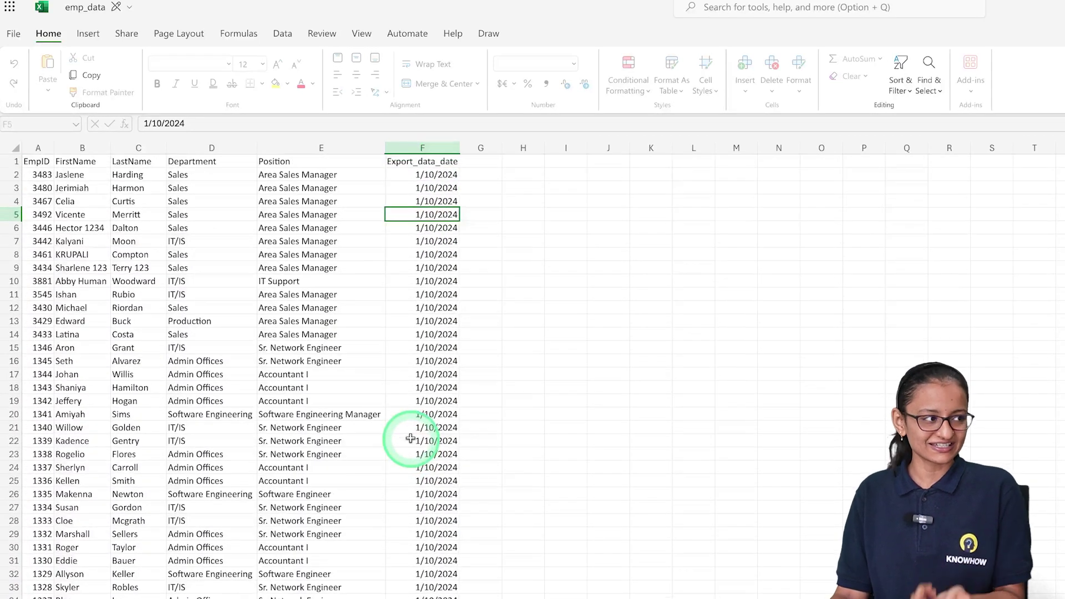